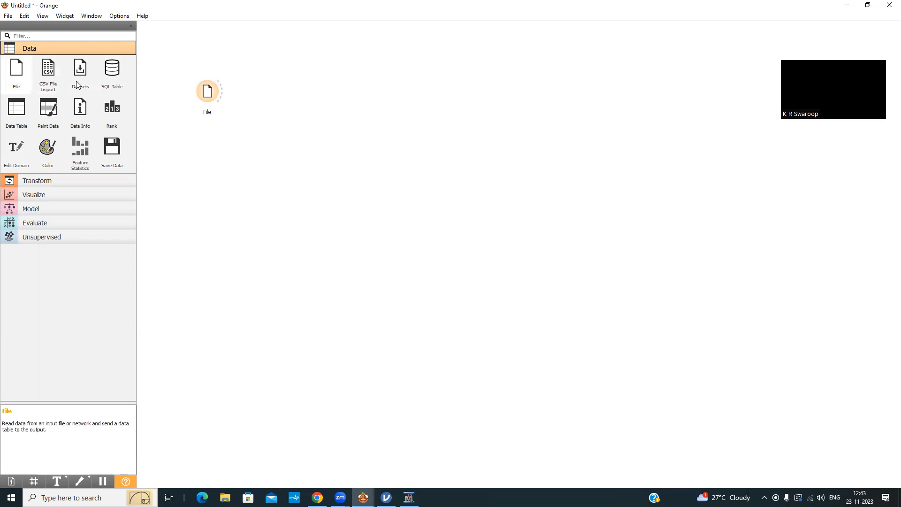
Remove the existing File widget from the canvas.
{"action": "right_click", "coordinate": [208, 92]}
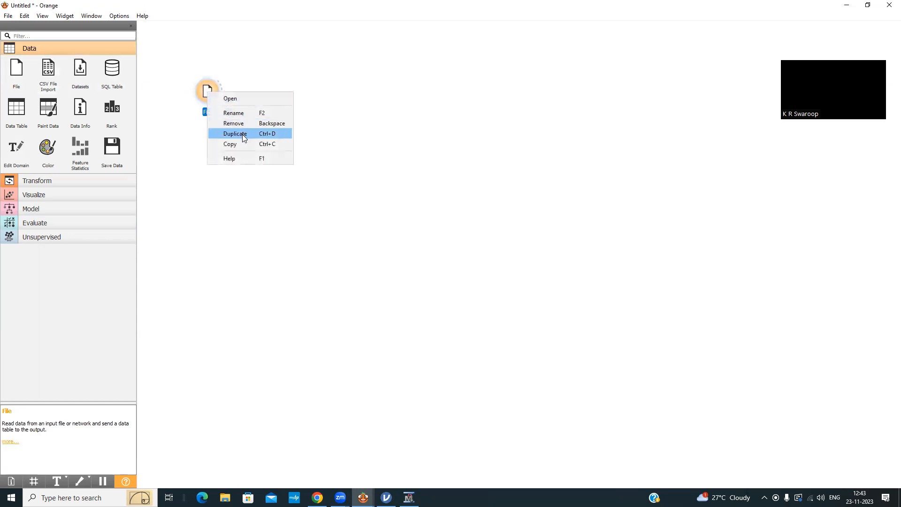
{"action": "left_click", "coordinate": [240, 123]}
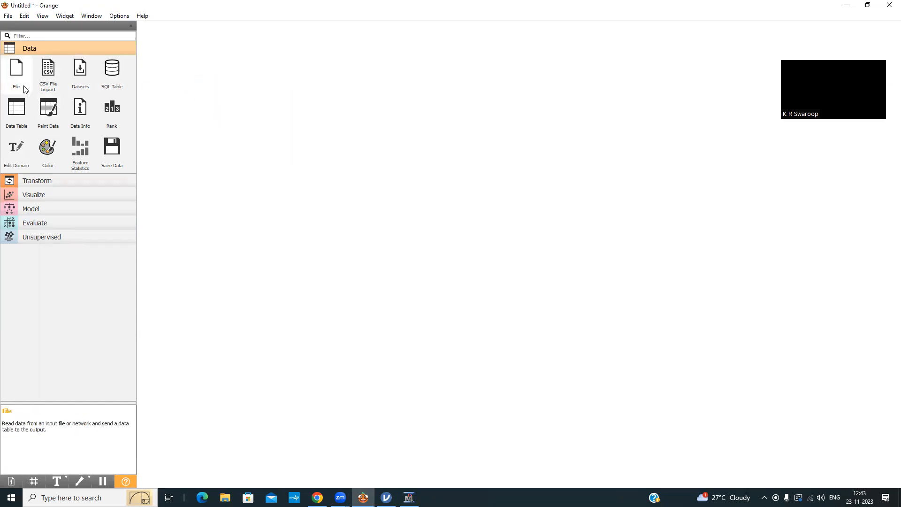
{"action": "left_click", "coordinate": [32, 49]}
{"action": "left_click", "coordinate": [31, 48]}
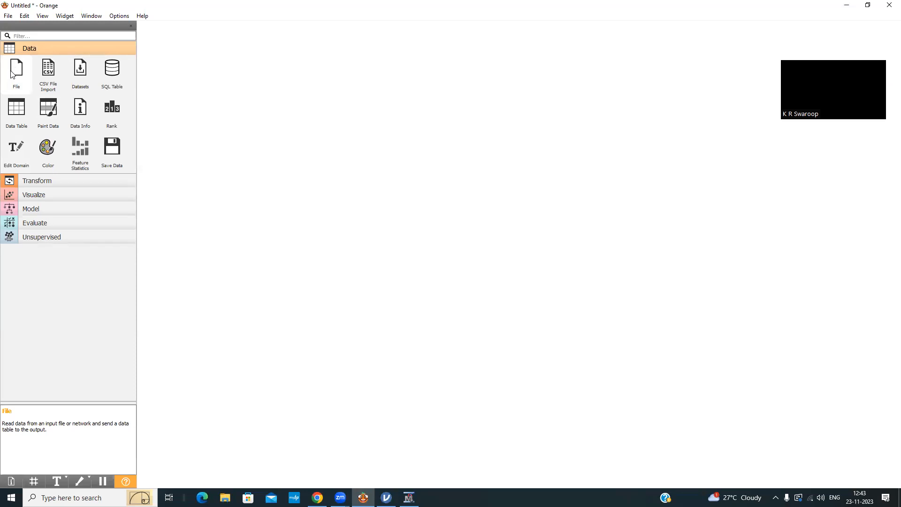
{"action": "left_click_drag", "start_coordinate": [17, 69], "coordinate": [245, 98]}
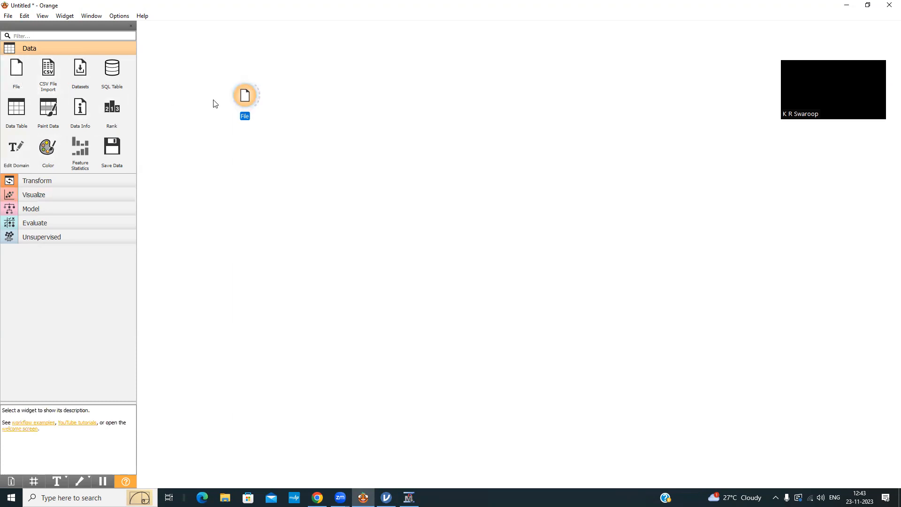
{"action": "right_click", "coordinate": [239, 98]}
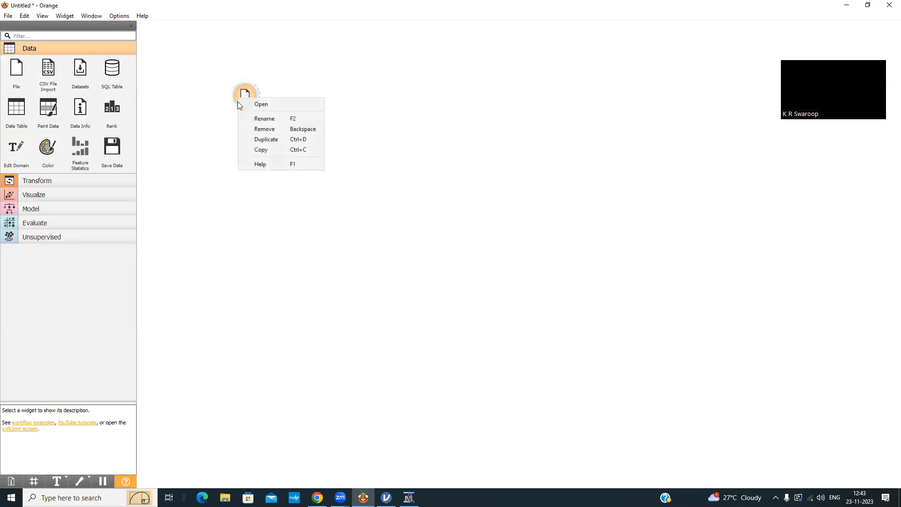
{"action": "left_click", "coordinate": [265, 129]}
Add a File widget to the empty canvas and open its settings.
{"action": "left_click", "coordinate": [17, 70]}
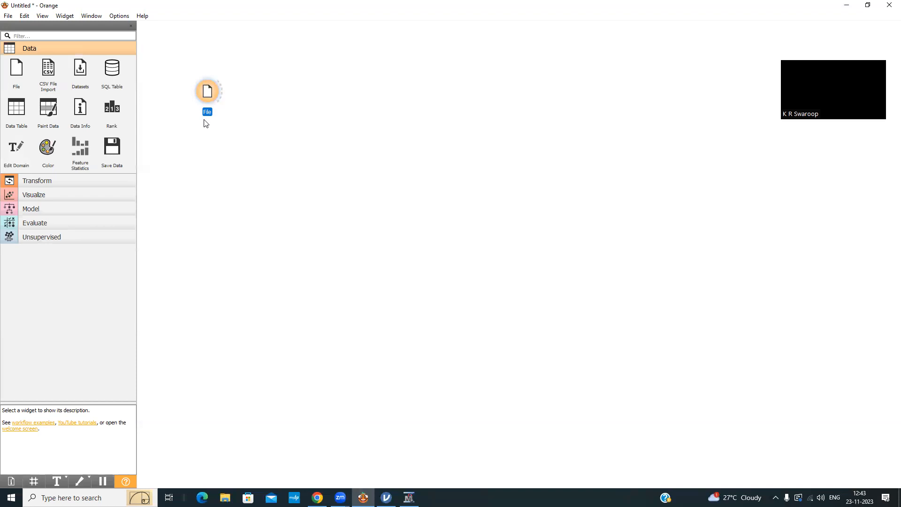
{"action": "double_click", "coordinate": [208, 91]}
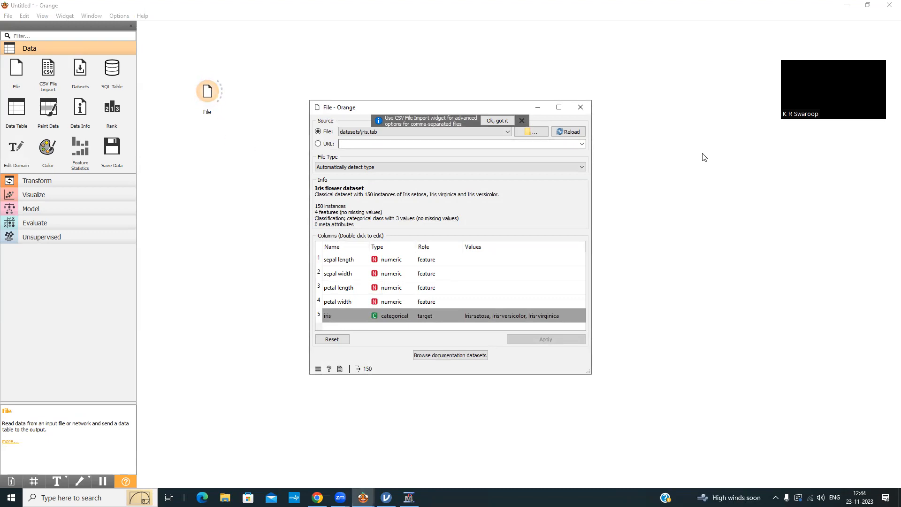
{"action": "left_click", "coordinate": [454, 132]}
{"action": "left_click", "coordinate": [454, 131]}
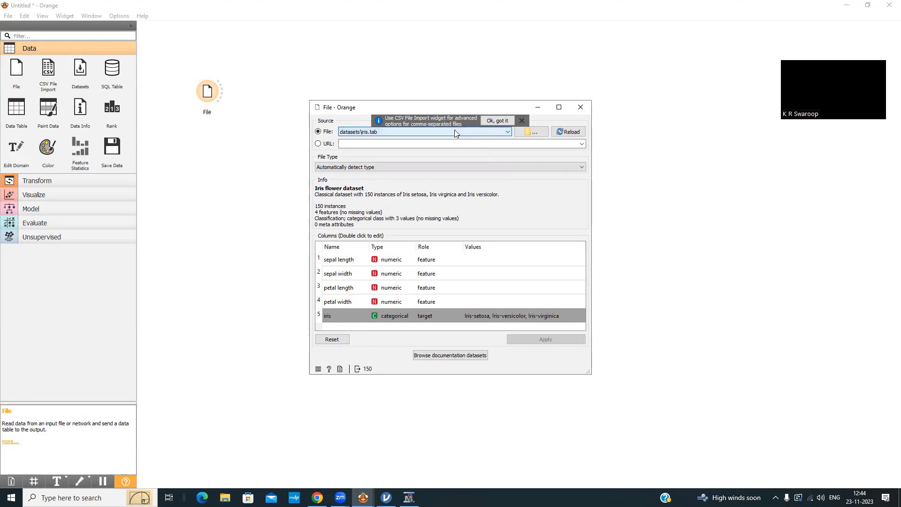
{"action": "left_click", "coordinate": [533, 134]}
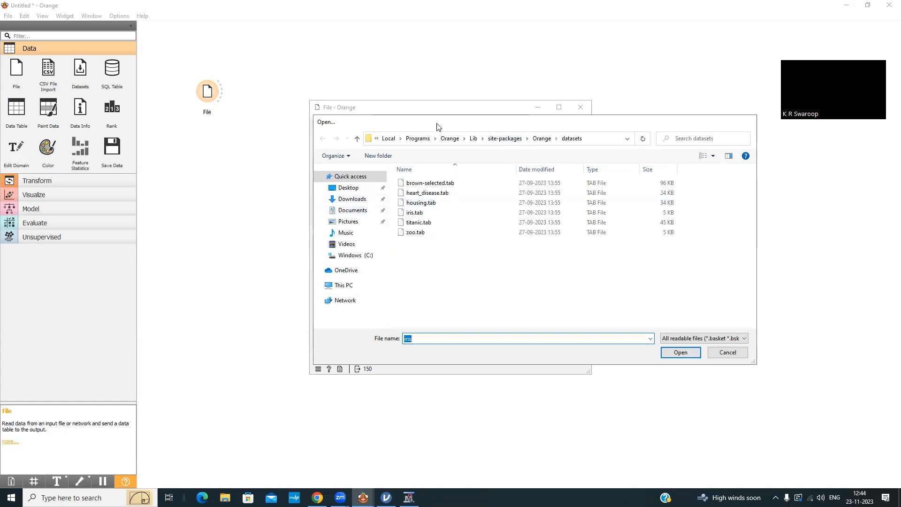
{"action": "key", "text": "Return"}
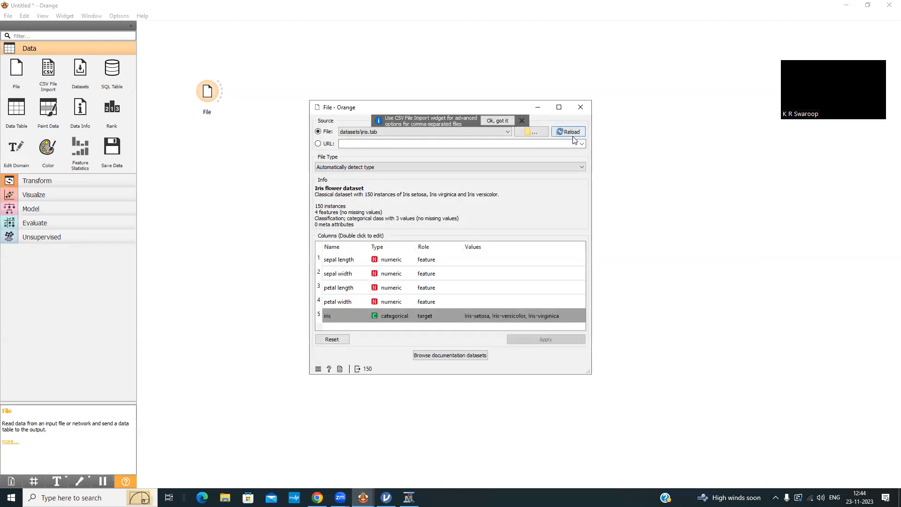
Load the StateData file from the Downloads folder into the File widget and close its settings.
{"action": "left_click", "coordinate": [532, 133]}
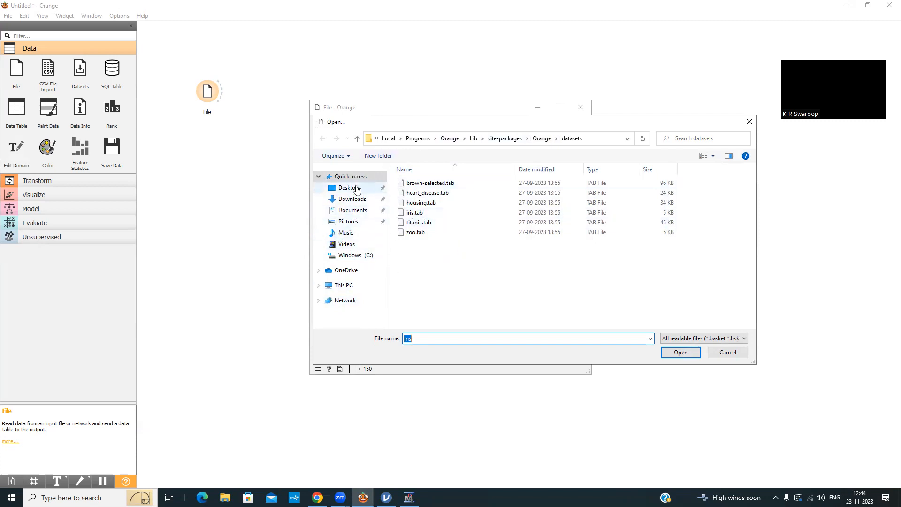
{"action": "left_click", "coordinate": [350, 199]}
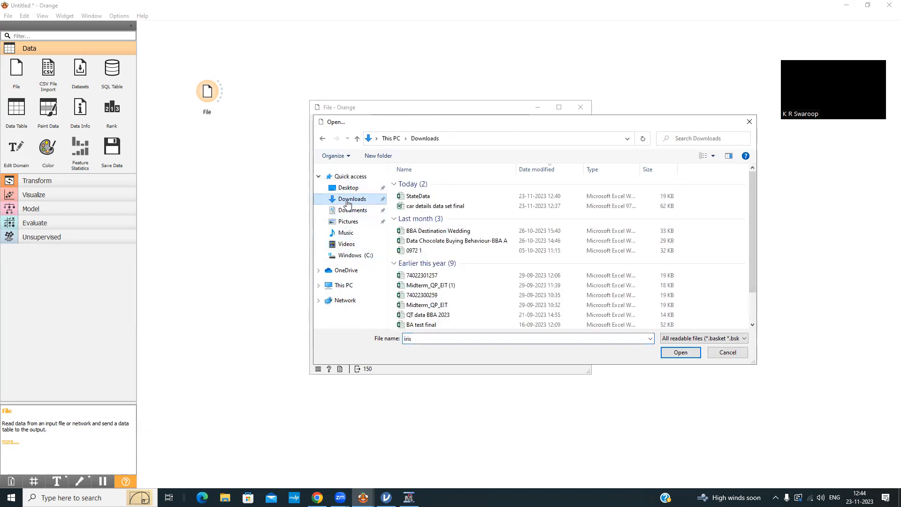
{"action": "left_click", "coordinate": [422, 197]}
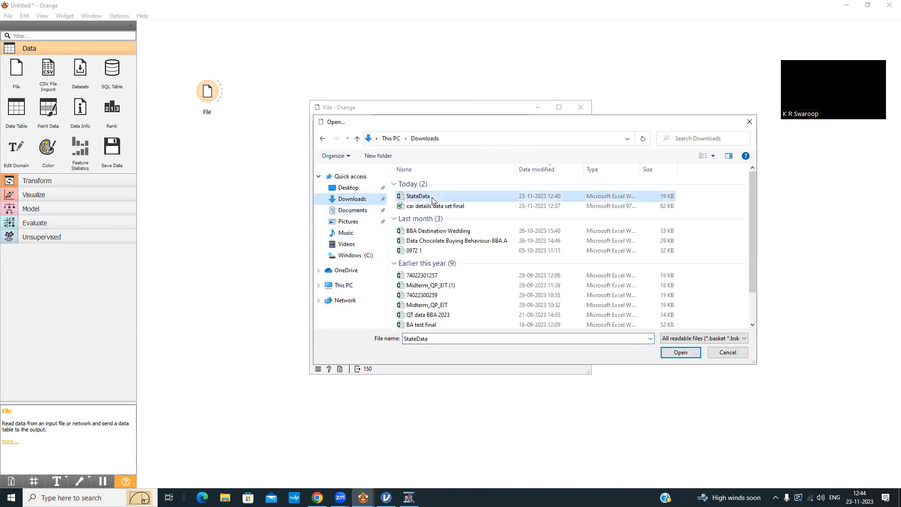
{"action": "left_click", "coordinate": [682, 355]}
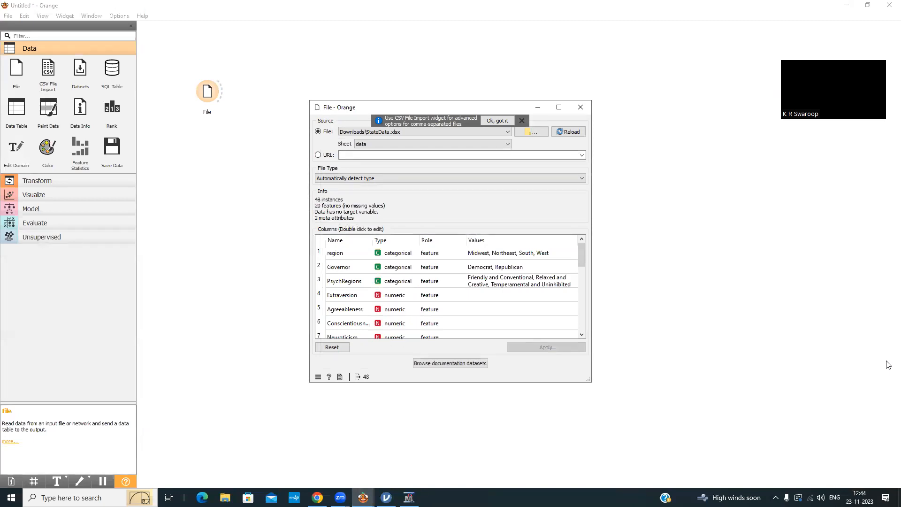
{"action": "left_click", "coordinate": [581, 108]}
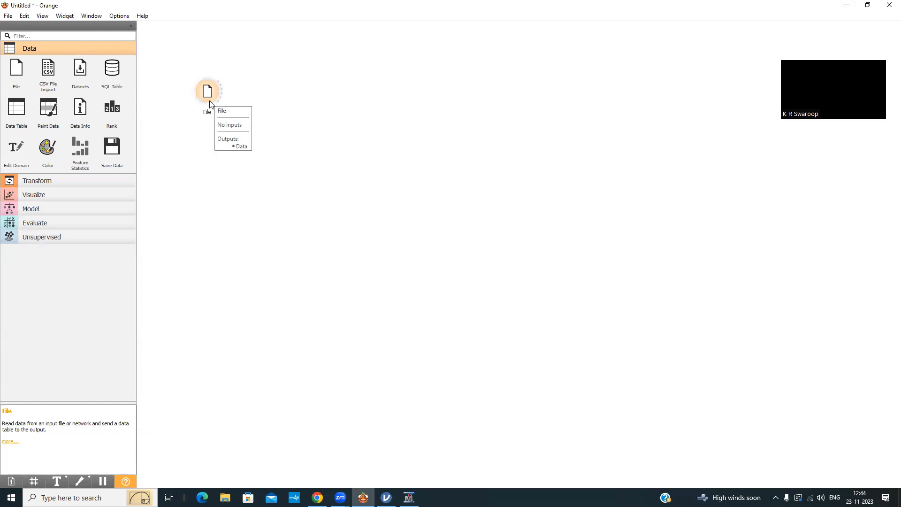
Reopen the File widget and review the names, types and roles of all StateData columns.
{"action": "right_click", "coordinate": [208, 96]}
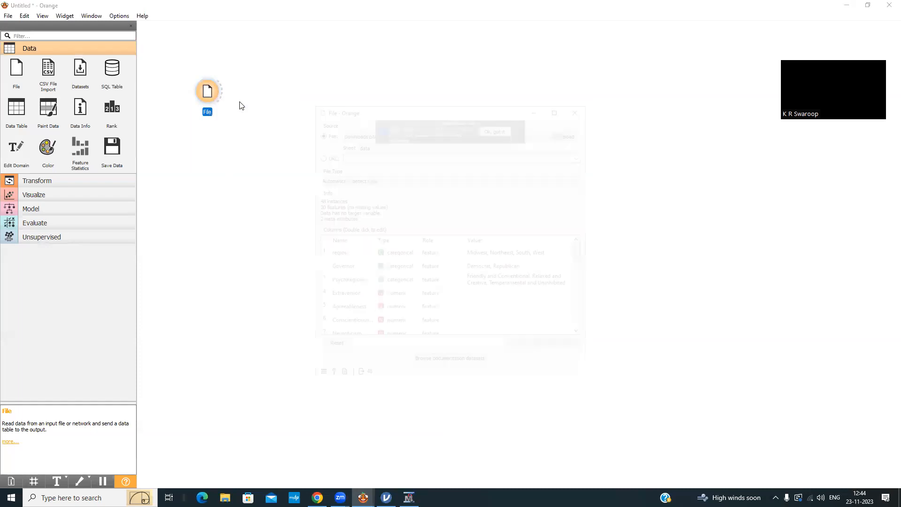
{"action": "left_click", "coordinate": [239, 101]}
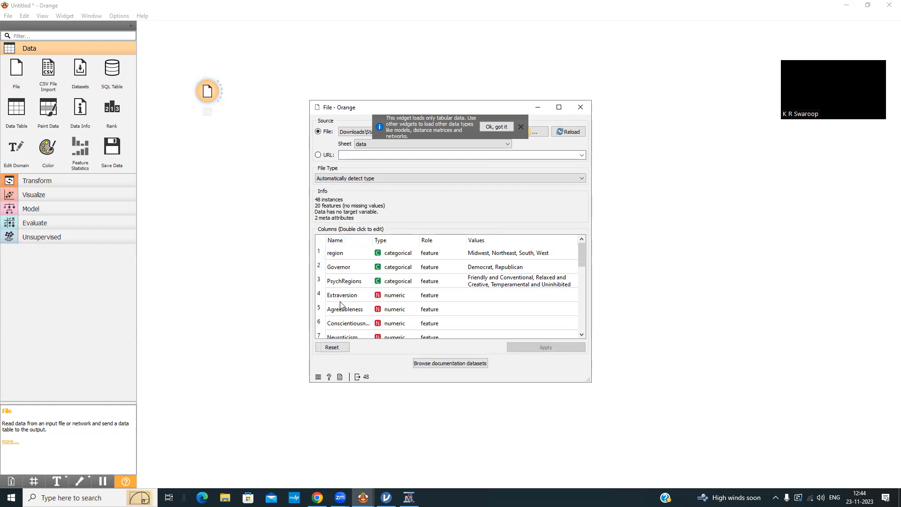
{"action": "scroll", "coordinate": [341, 300], "scroll_direction": "down", "scroll_amount": 5}
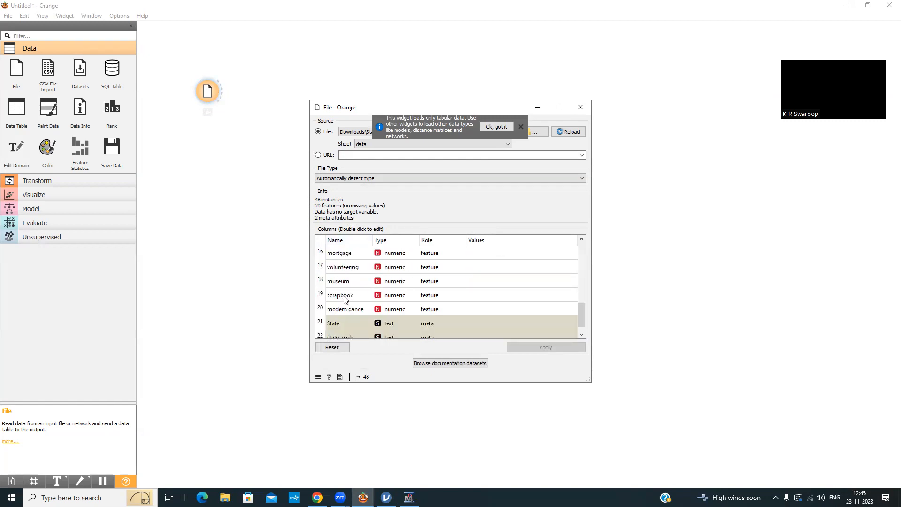
{"action": "scroll", "coordinate": [344, 298], "scroll_direction": "up", "scroll_amount": 1}
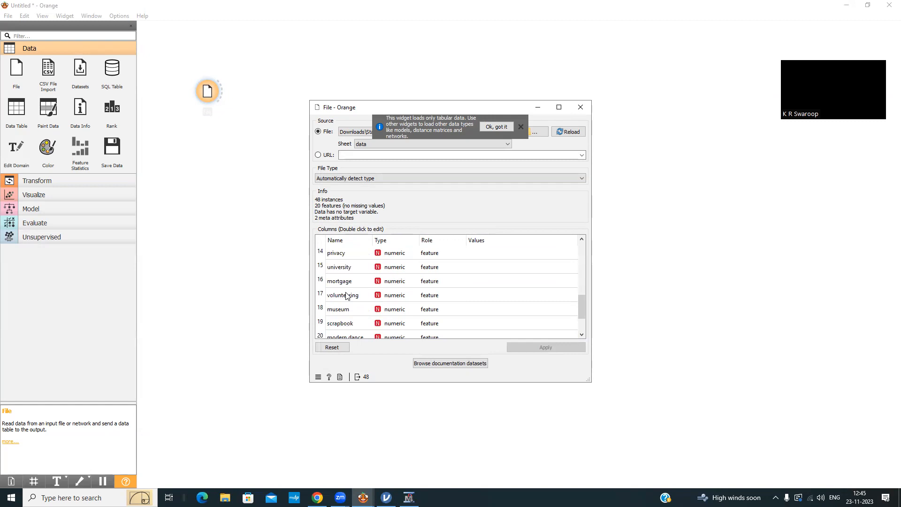
{"action": "scroll", "coordinate": [347, 290], "scroll_direction": "down", "scroll_amount": 1}
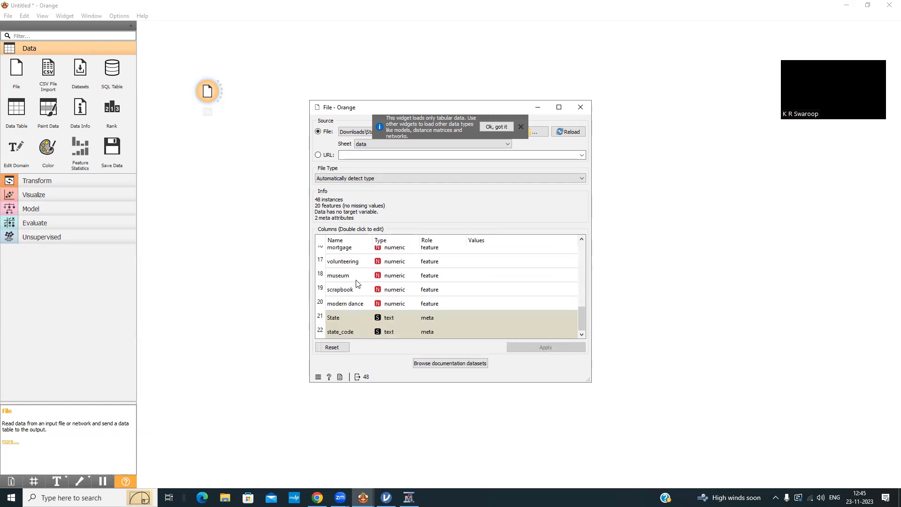
{"action": "scroll", "coordinate": [437, 296], "scroll_direction": "up", "scroll_amount": 1}
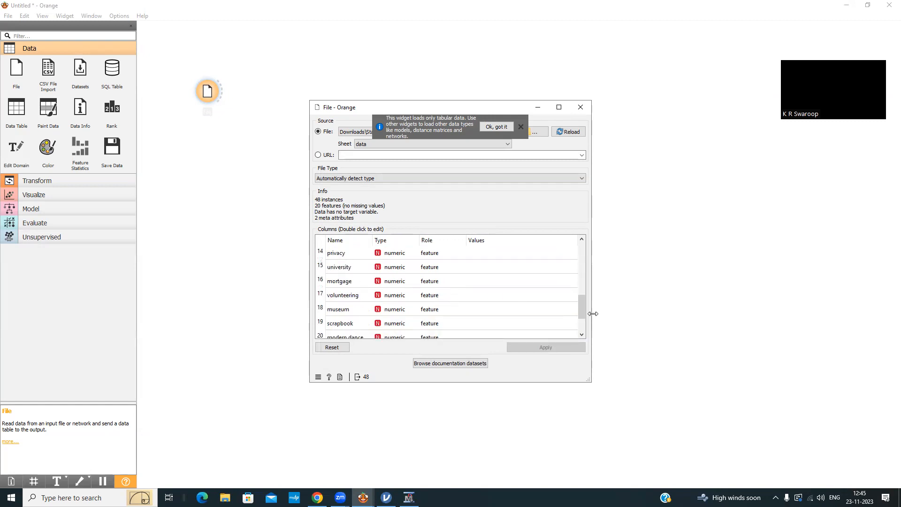
{"action": "left_click_drag", "start_coordinate": [582, 316], "coordinate": [582, 263]}
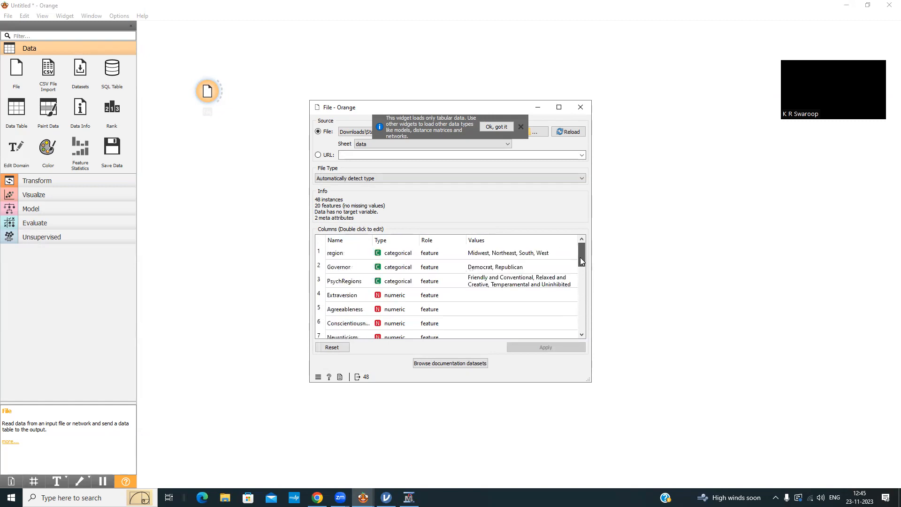
Switch the Extraversion column's type to categorical, return it to numeric and apply, leaving the File settings closed.
{"action": "left_click", "coordinate": [391, 296]}
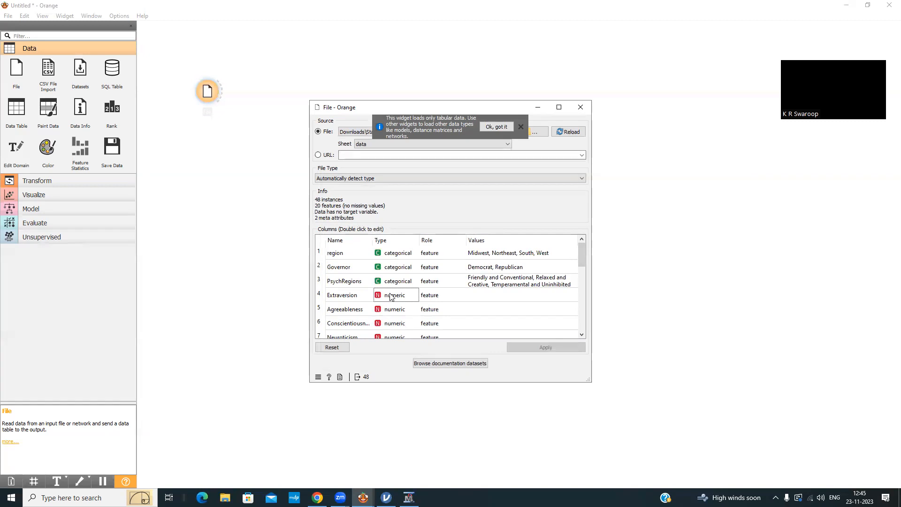
{"action": "double_click", "coordinate": [390, 296]}
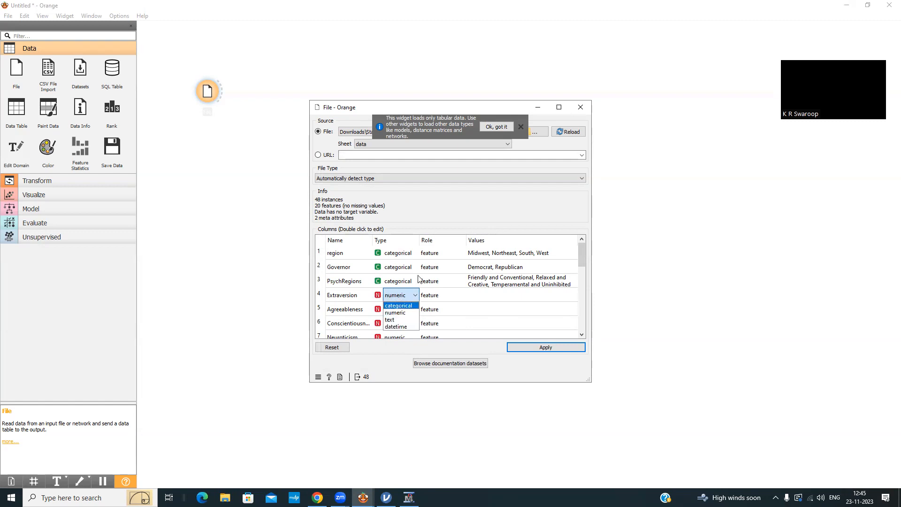
{"action": "left_click", "coordinate": [398, 305]}
{"action": "left_click", "coordinate": [400, 295]}
{"action": "left_click", "coordinate": [398, 313]}
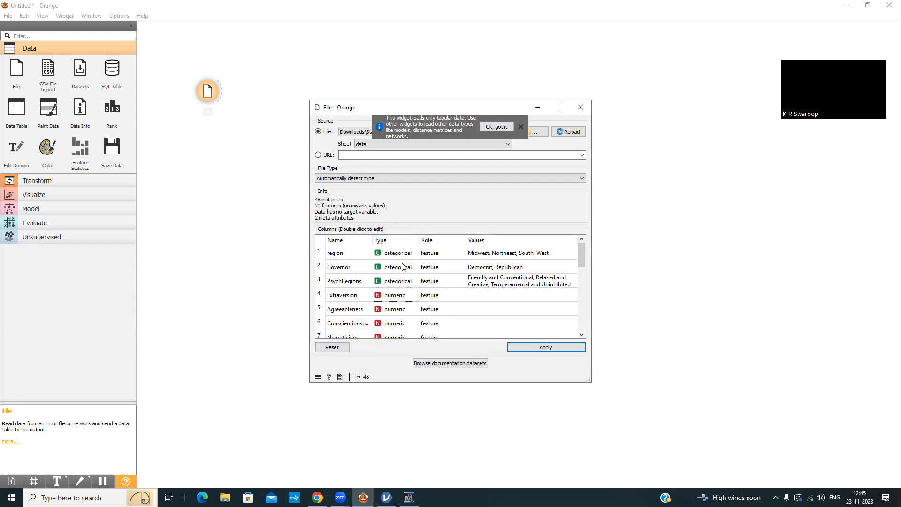
{"action": "left_click", "coordinate": [546, 348]}
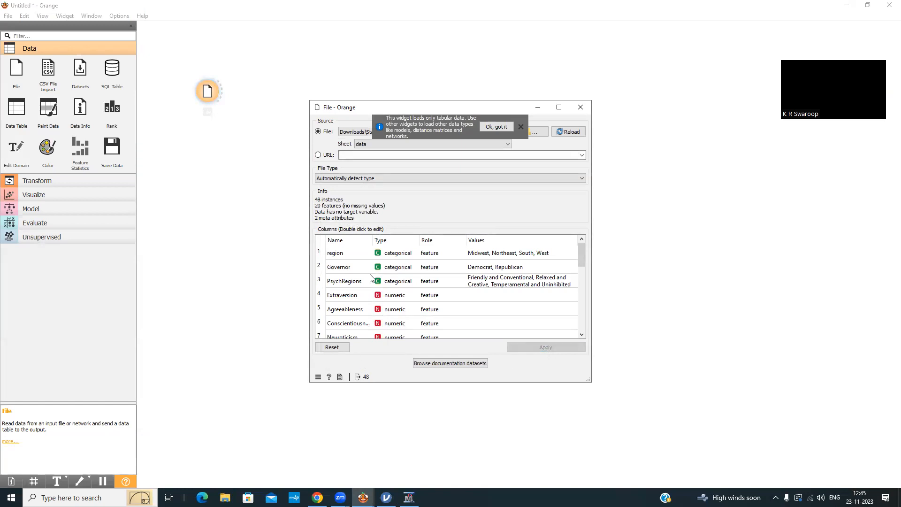
{"action": "left_click", "coordinate": [580, 108]}
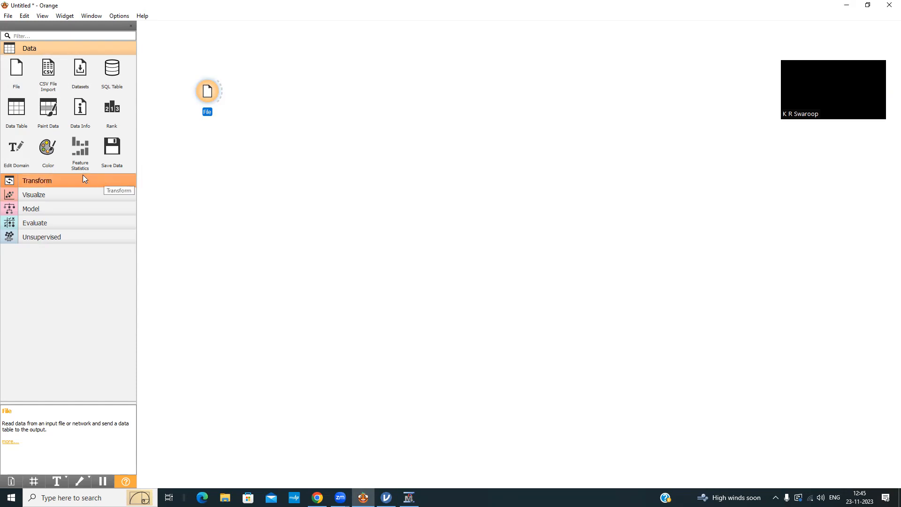
Add a Data Table widget to the canvas and connect the File widget's output to it.
{"action": "left_click", "coordinate": [17, 111]}
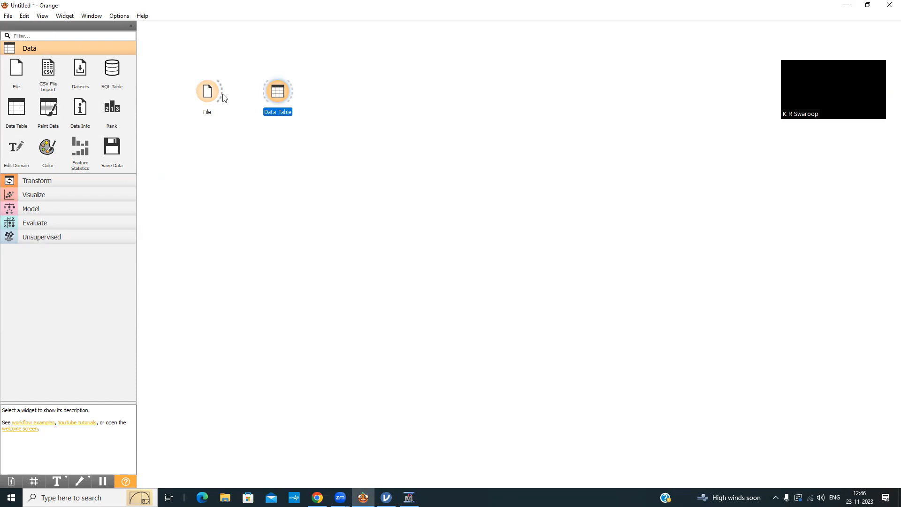
{"action": "left_click_drag", "start_coordinate": [224, 96], "coordinate": [262, 91]}
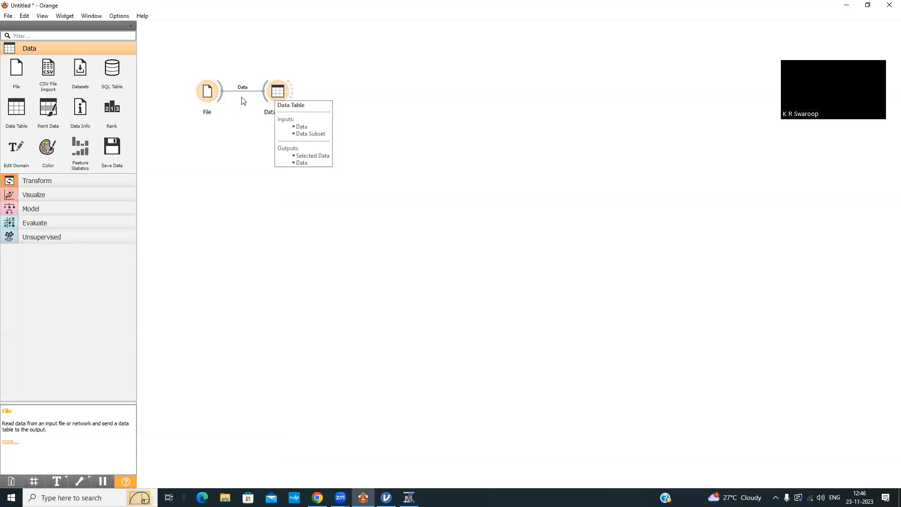
Open the Data Table at full size, examine the rows and columns of the state data, and close it.
{"action": "double_click", "coordinate": [278, 92]}
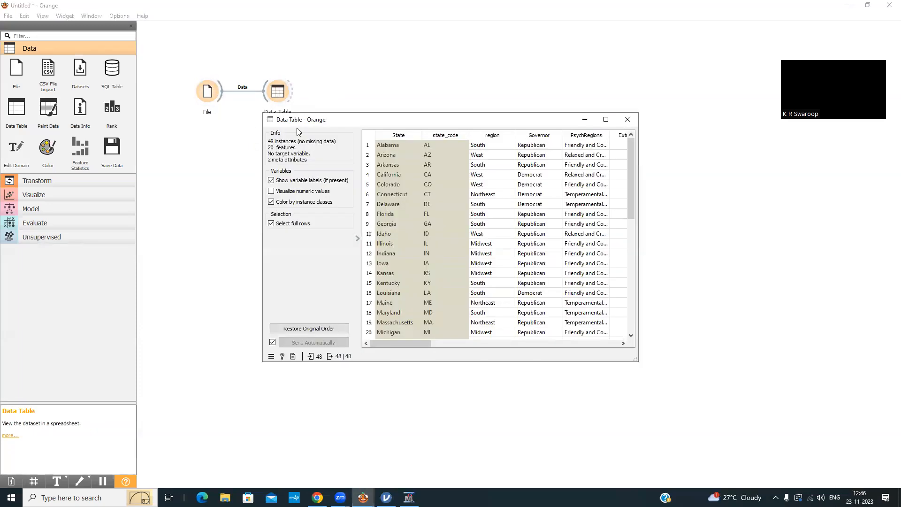
{"action": "left_click", "coordinate": [606, 119]}
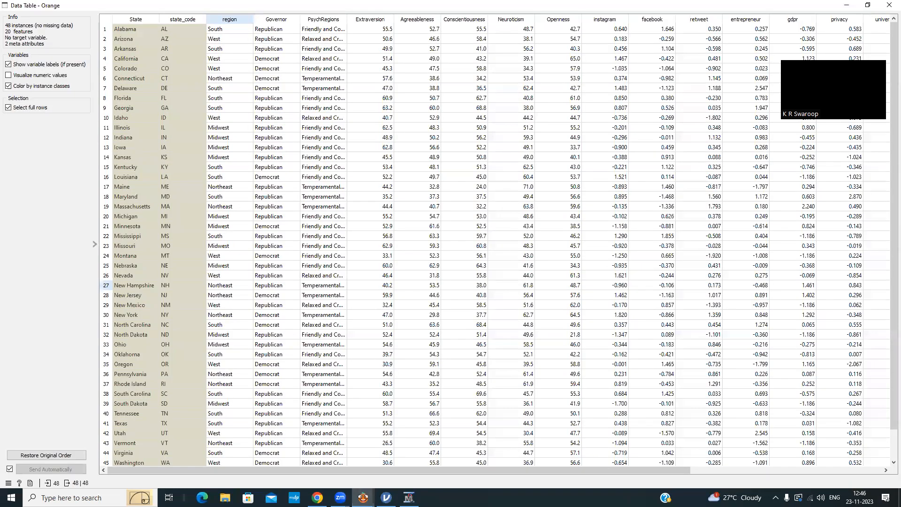
{"action": "left_click_drag", "start_coordinate": [242, 468], "coordinate": [264, 468]}
{"action": "left_click_drag", "start_coordinate": [425, 468], "coordinate": [309, 474]}
{"action": "left_click_drag", "start_coordinate": [237, 466], "coordinate": [202, 467]}
{"action": "scroll", "coordinate": [336, 188], "scroll_direction": "down", "scroll_amount": 1}
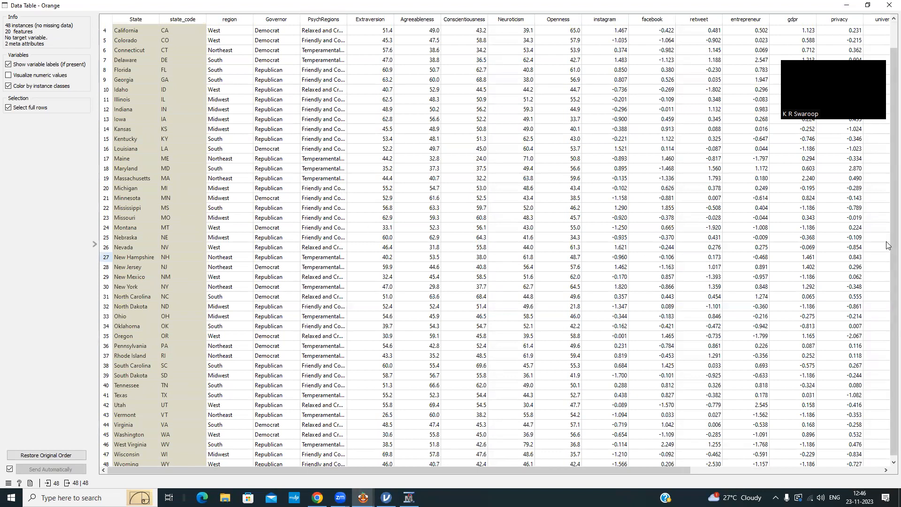
{"action": "scroll", "coordinate": [887, 288], "scroll_direction": "down", "scroll_amount": 1}
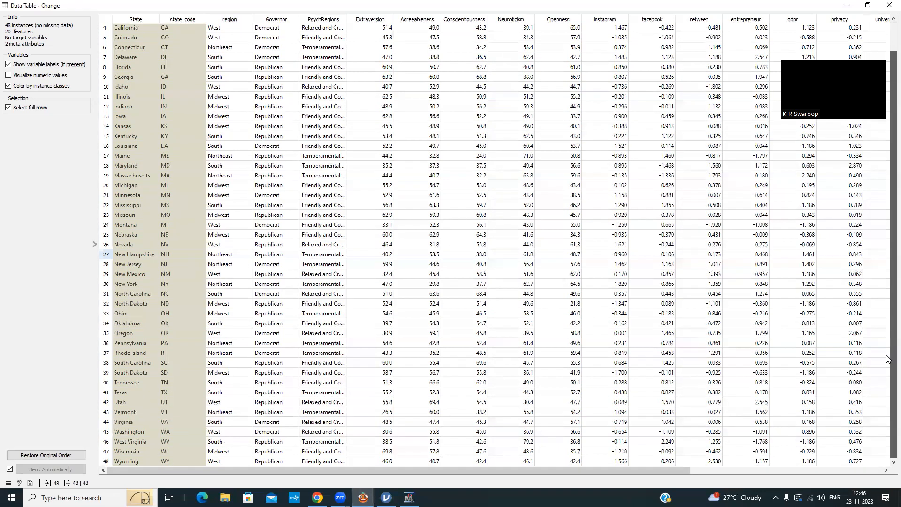
{"action": "left_click", "coordinate": [888, 4]}
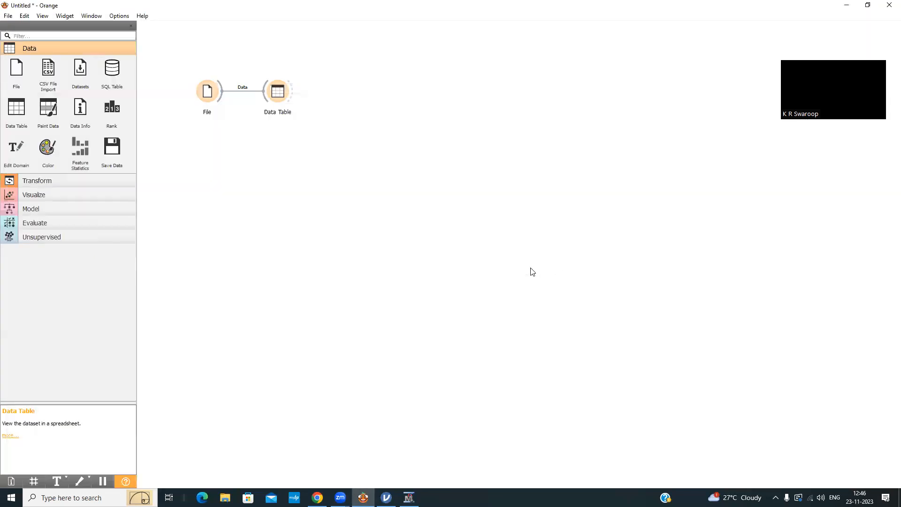
Add a Logistic Regression model widget to the canvas and remove the duplicate copy of it.
{"action": "left_click", "coordinate": [54, 207]}
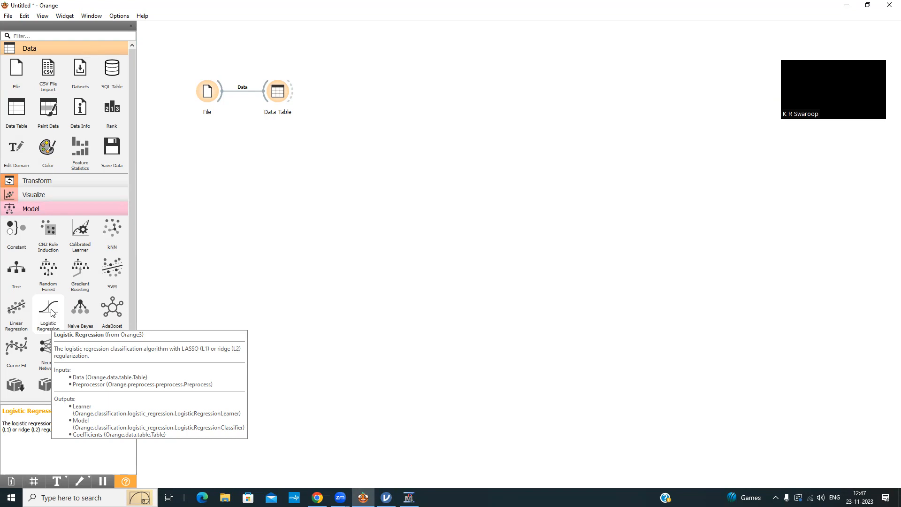
{"action": "left_click_drag", "start_coordinate": [52, 313], "coordinate": [355, 127]}
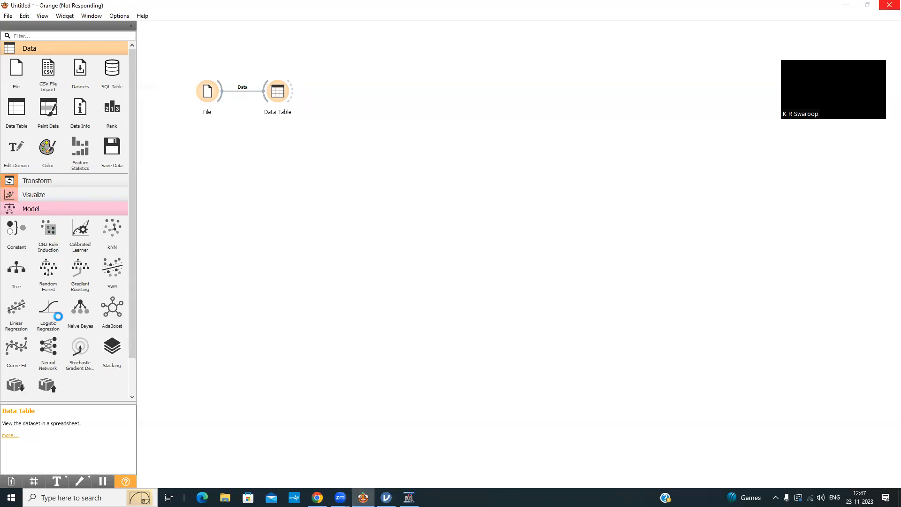
{"action": "right_click", "coordinate": [436, 81]}
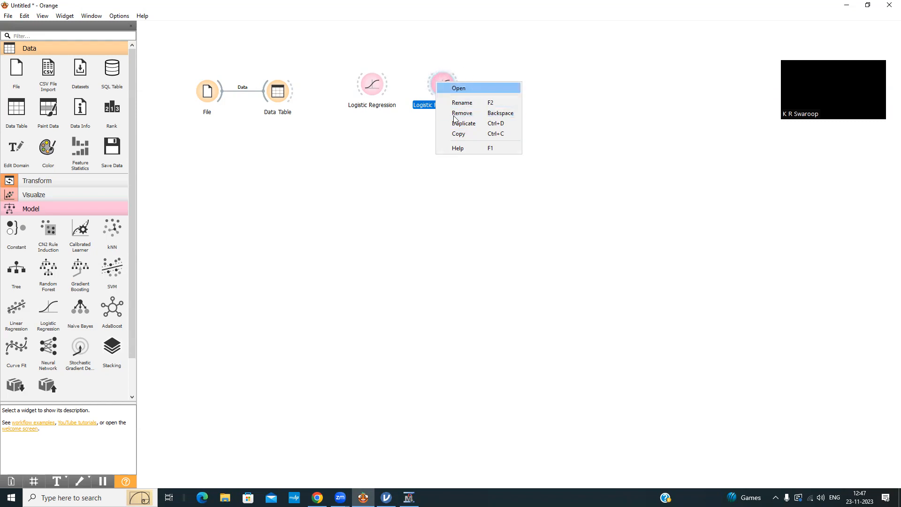
{"action": "left_click", "coordinate": [433, 78]}
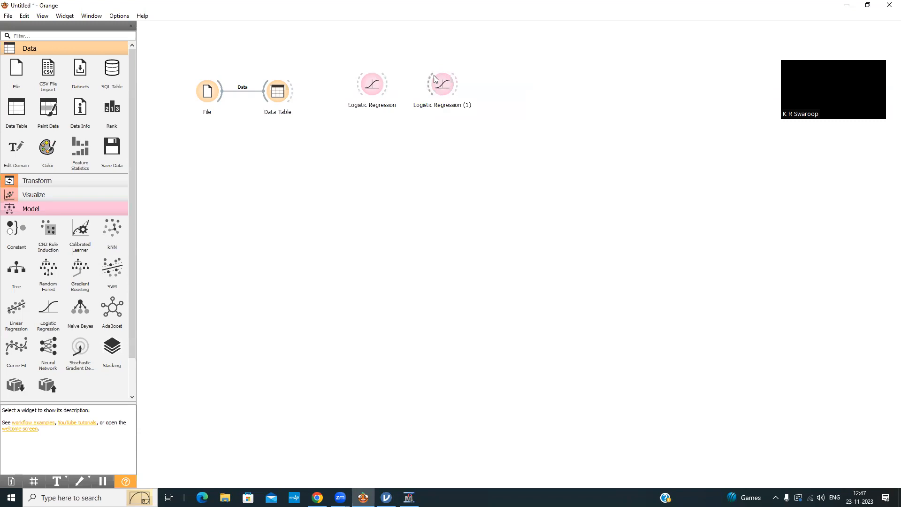
{"action": "right_click", "coordinate": [437, 78]}
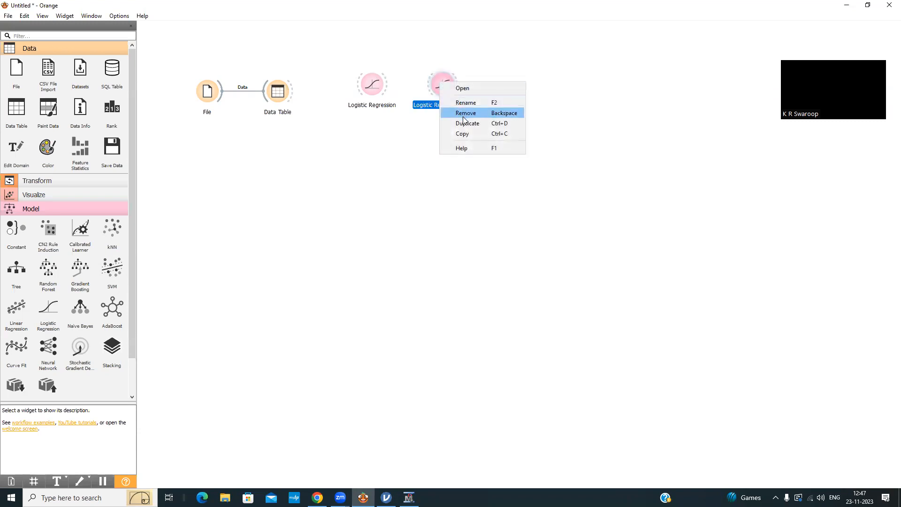
{"action": "left_click", "coordinate": [463, 113]}
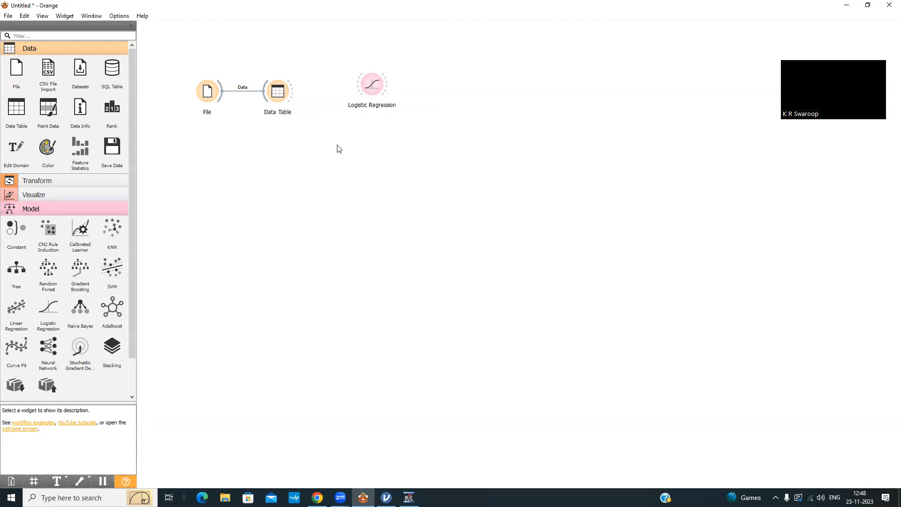
Make room before Logistic Regression, place a Select Columns widget between it and the Data Table, and link the Data Table to Select Columns.
{"action": "left_click_drag", "start_coordinate": [373, 88], "coordinate": [473, 92]}
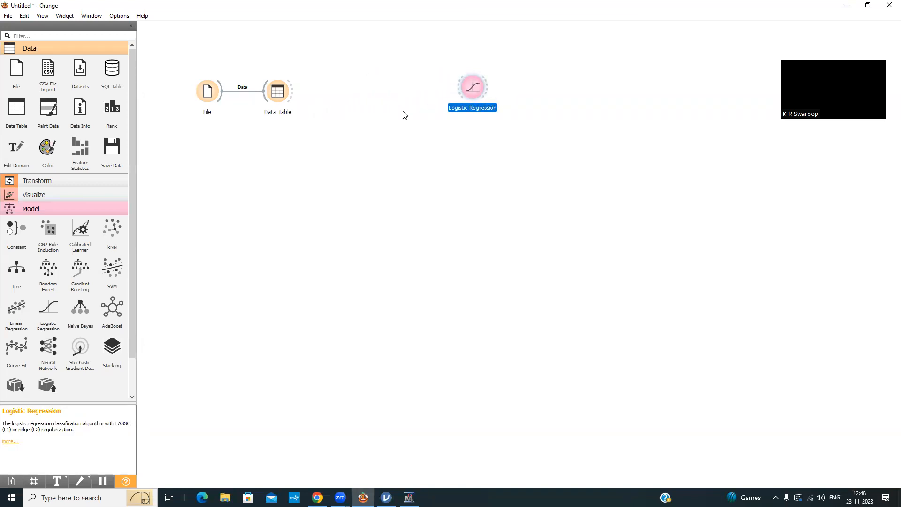
{"action": "left_click", "coordinate": [80, 180]}
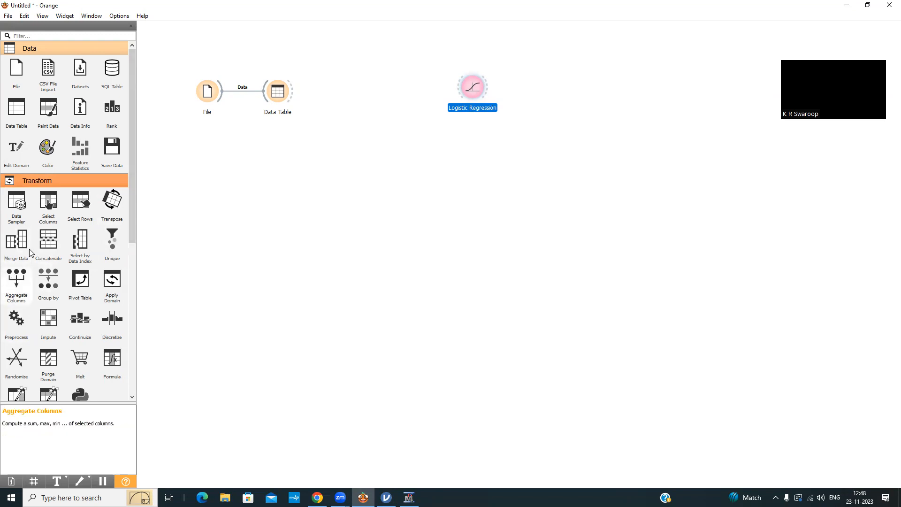
{"action": "left_click", "coordinate": [48, 206]}
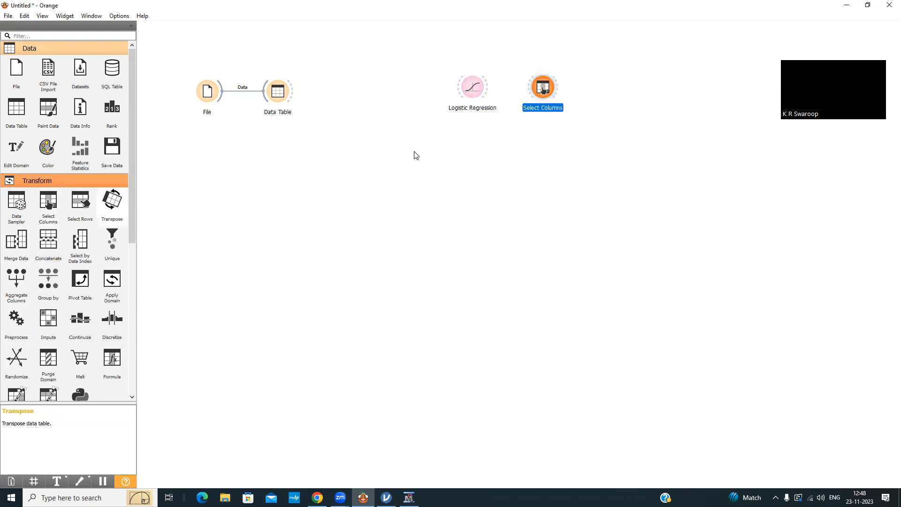
{"action": "left_click_drag", "start_coordinate": [548, 95], "coordinate": [381, 97]}
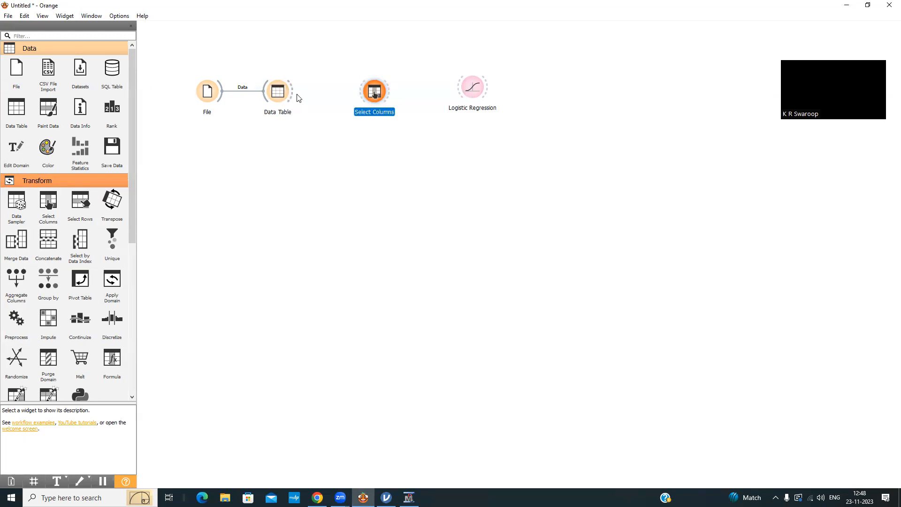
{"action": "left_click_drag", "start_coordinate": [293, 95], "coordinate": [375, 92]}
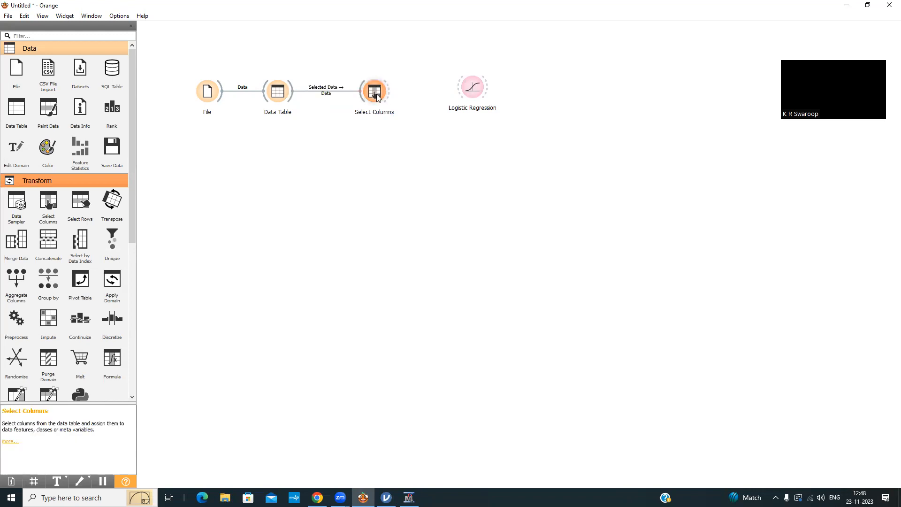
In Select Columns, move gdpr, PsychRegions, Governor and region to the ignored variables, and make Governor the target variable.
{"action": "double_click", "coordinate": [377, 96]}
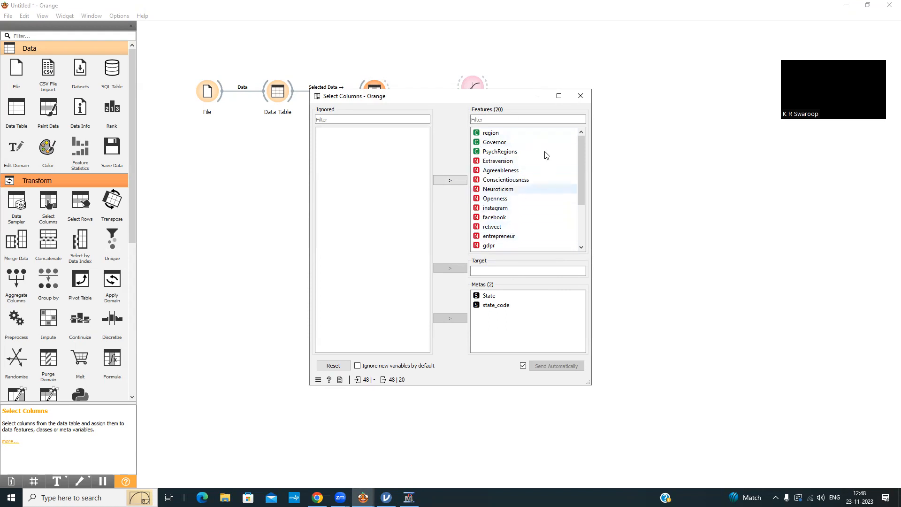
{"action": "left_click", "coordinate": [515, 248]}
{"action": "left_click", "coordinate": [450, 180]}
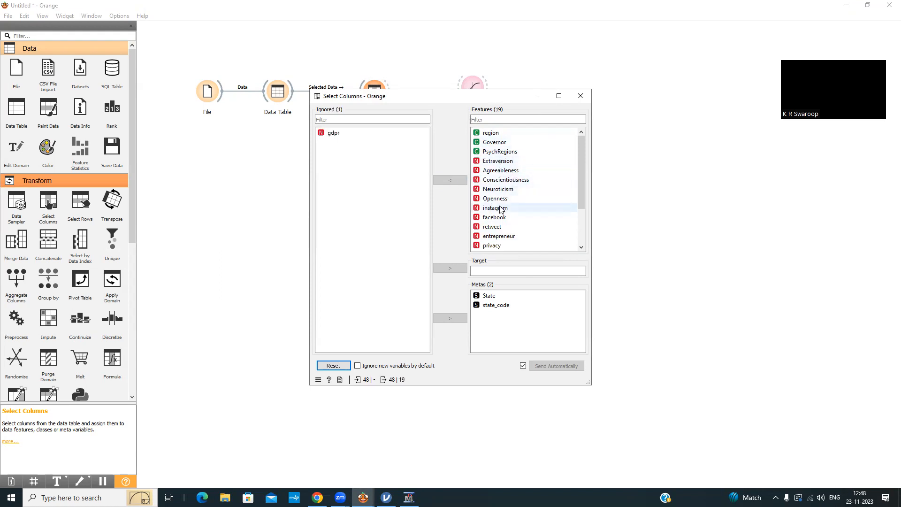
{"action": "left_click", "coordinate": [498, 151]}
{"action": "left_click", "coordinate": [449, 181]}
{"action": "left_click", "coordinate": [483, 142]}
{"action": "left_click", "coordinate": [449, 180]}
{"action": "left_click", "coordinate": [489, 134]}
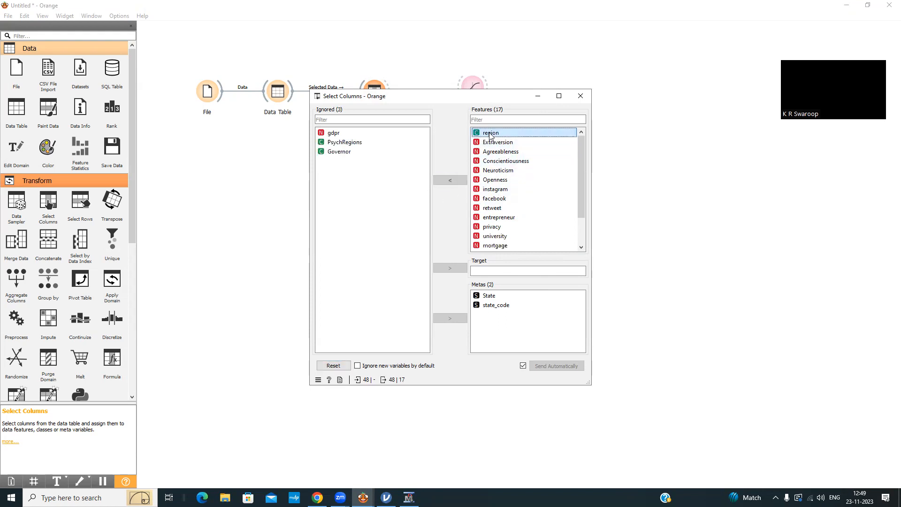
{"action": "left_click", "coordinate": [449, 180]}
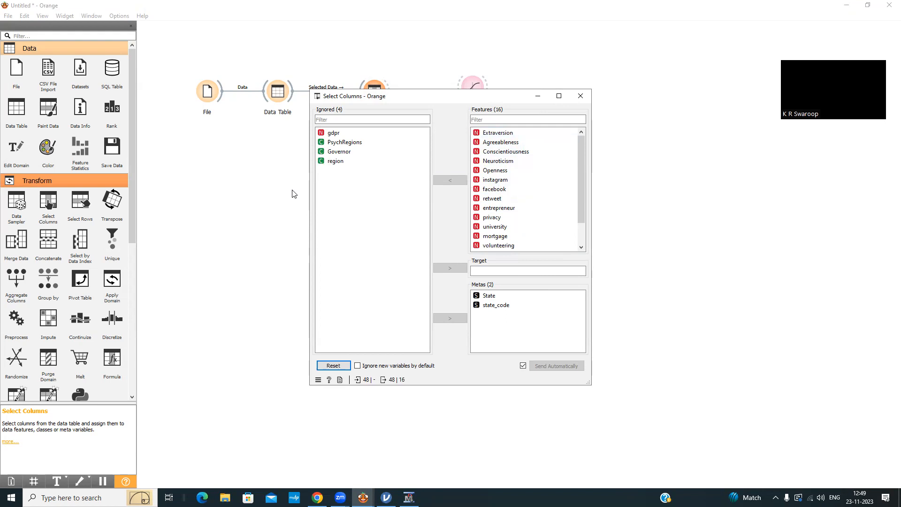
{"action": "left_click", "coordinate": [343, 151]}
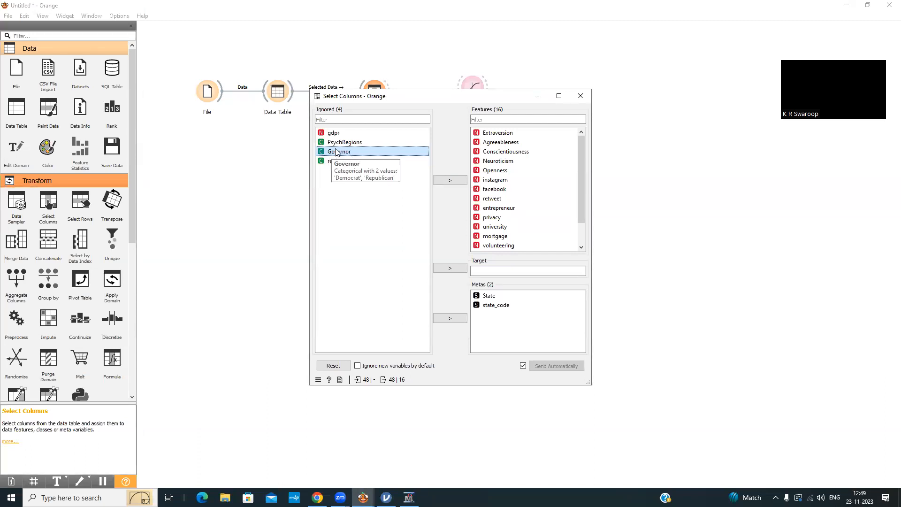
{"action": "left_click_drag", "start_coordinate": [342, 153], "coordinate": [483, 277]}
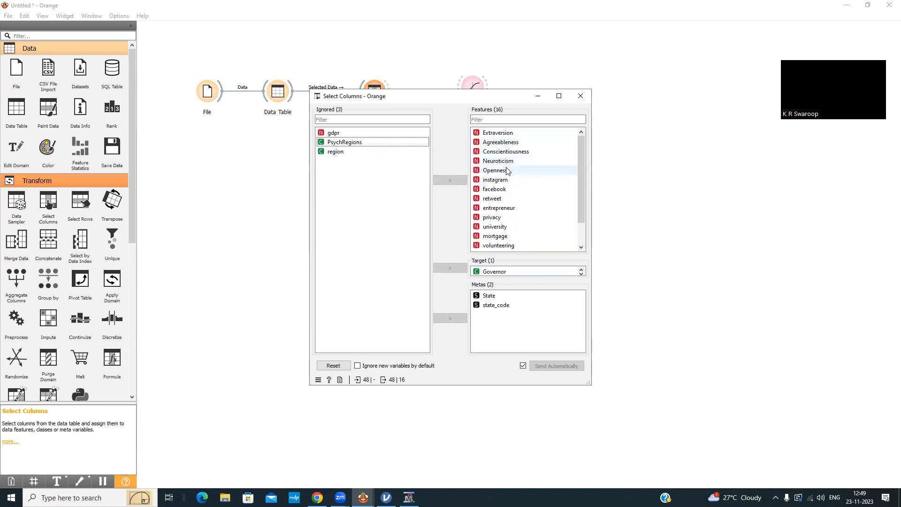
Move the features instagram, retweet, facebook, entrepreneur, university and mortgage to the ignored variables.
{"action": "left_click", "coordinate": [479, 181]}
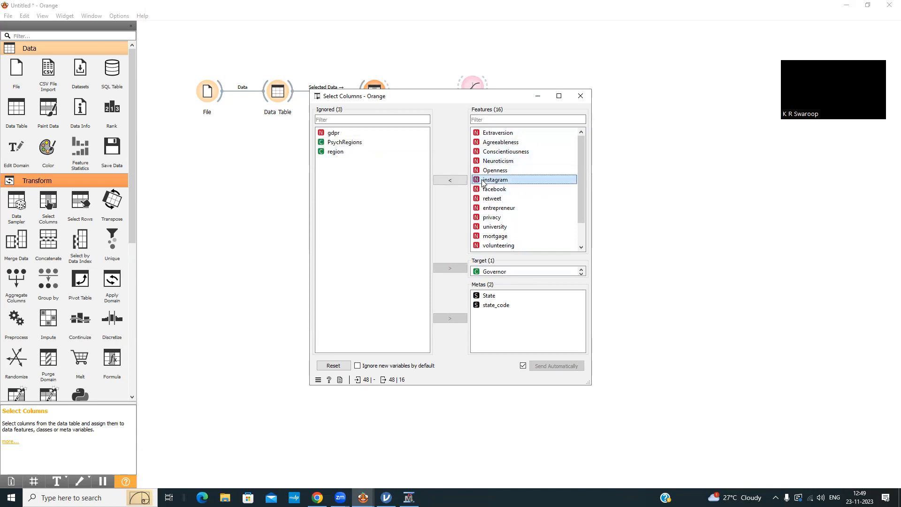
{"action": "left_click", "coordinate": [449, 180]}
{"action": "left_click", "coordinate": [520, 188]}
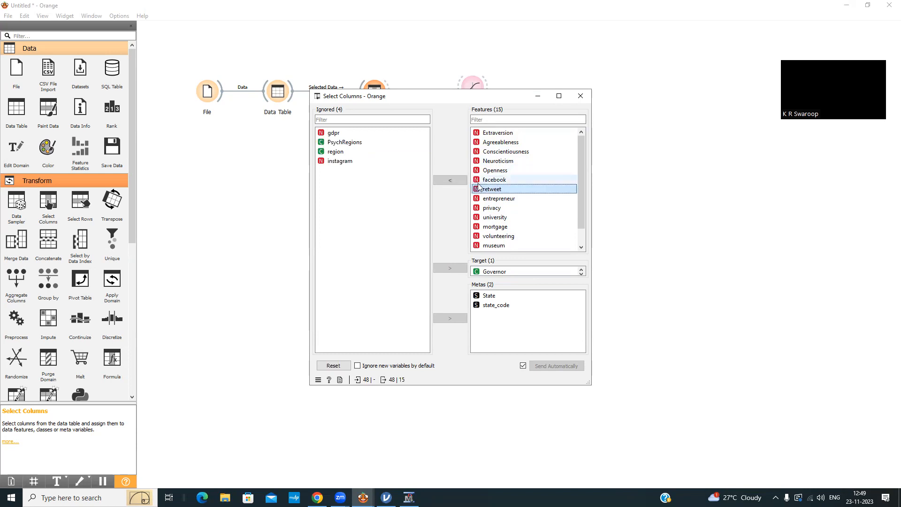
{"action": "left_click", "coordinate": [450, 182]}
{"action": "left_click", "coordinate": [450, 182]}
{"action": "left_click", "coordinate": [495, 179]}
{"action": "left_click", "coordinate": [451, 181]}
{"action": "left_click", "coordinate": [495, 189]}
{"action": "left_click", "coordinate": [443, 180]}
{"action": "left_click", "coordinate": [502, 190]}
{"action": "left_click", "coordinate": [441, 181]}
Move volunteering, scrapbook, modern dance, museum and privacy to the ignored variables, keeping only the five personality traits as features.
{"action": "left_click", "coordinate": [505, 190]}
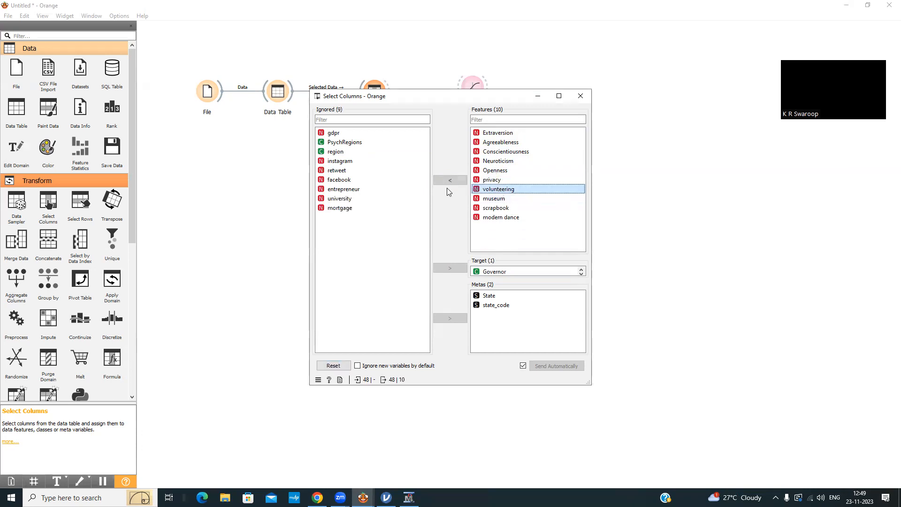
{"action": "left_click", "coordinate": [450, 180]}
{"action": "left_click", "coordinate": [494, 199]}
{"action": "left_click", "coordinate": [451, 181]}
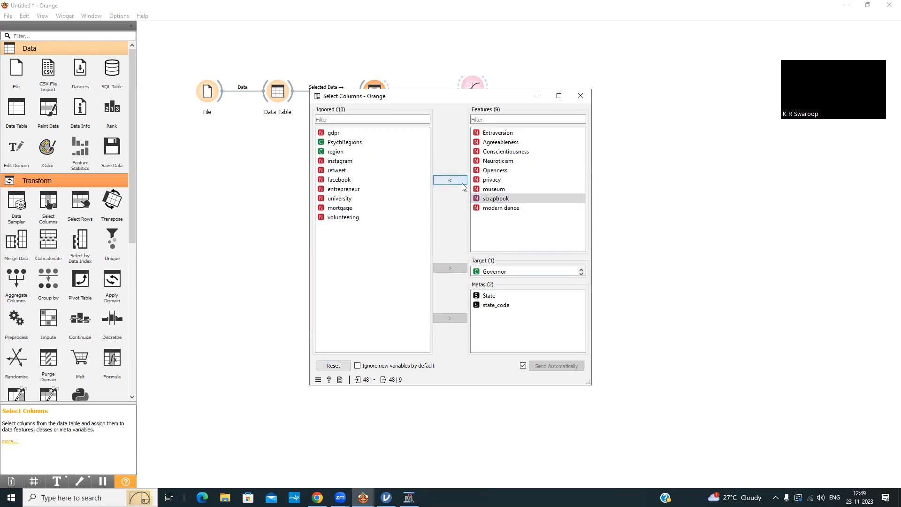
{"action": "left_click", "coordinate": [499, 201]}
{"action": "left_click", "coordinate": [450, 180]}
{"action": "left_click", "coordinate": [491, 189]}
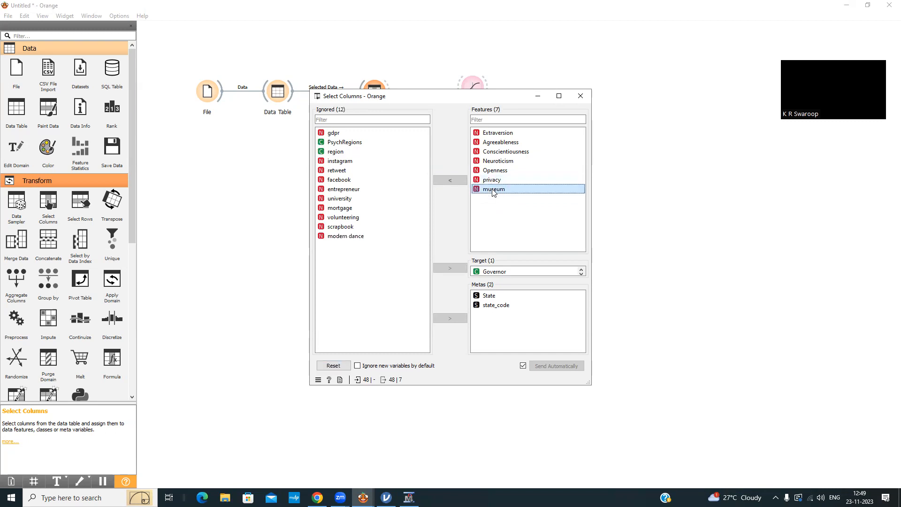
{"action": "left_click", "coordinate": [450, 181]}
{"action": "left_click", "coordinate": [492, 180]}
{"action": "left_click", "coordinate": [436, 182]}
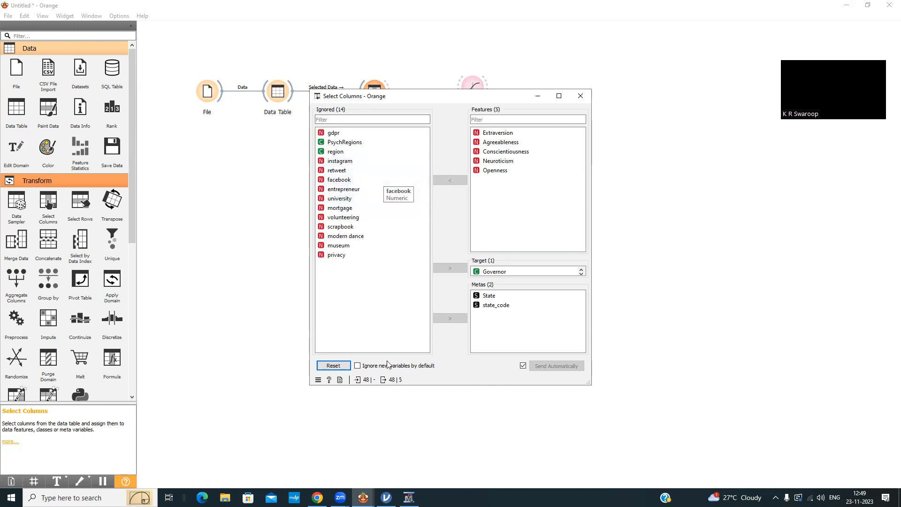
Move the metas state_code and State to the ignored variables, and connect Select Columns to Logistic Regression.
{"action": "left_click", "coordinate": [496, 305]}
{"action": "left_click", "coordinate": [455, 320]}
{"action": "left_click", "coordinate": [498, 297]}
{"action": "left_click", "coordinate": [455, 320]}
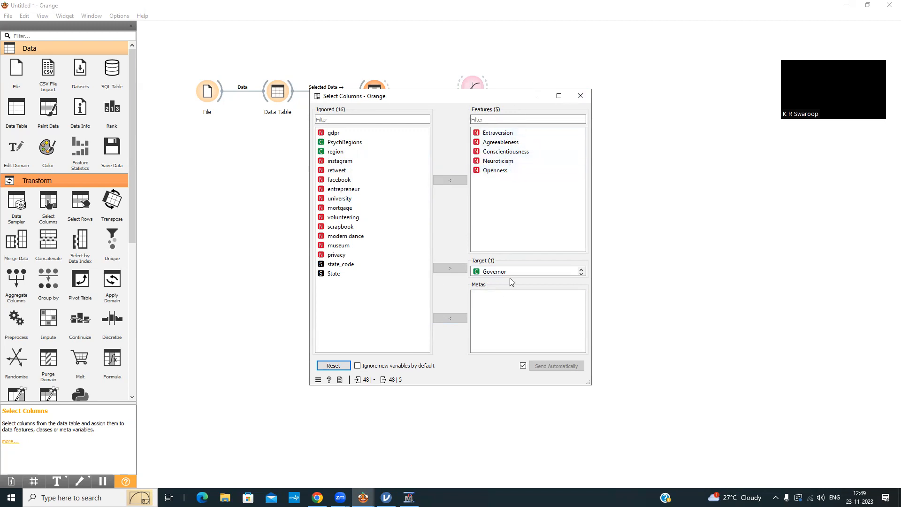
{"action": "left_click", "coordinate": [580, 96]}
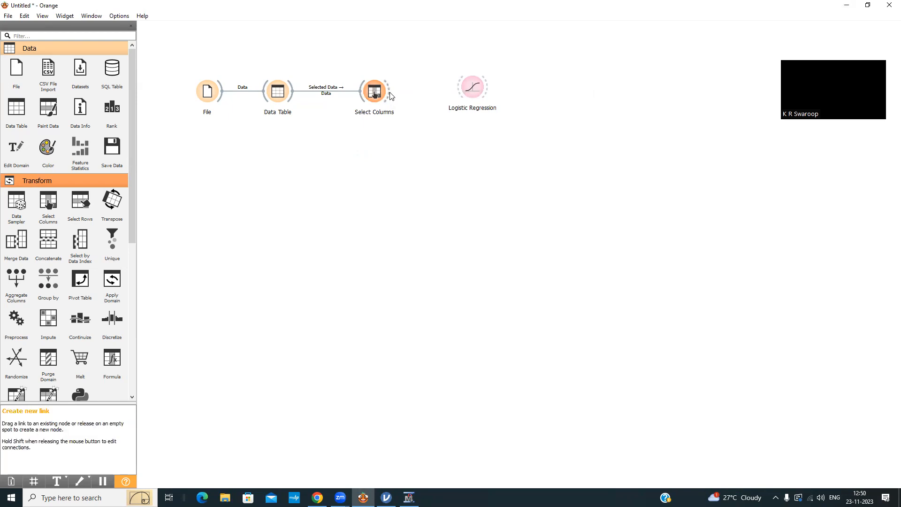
{"action": "left_click_drag", "start_coordinate": [390, 96], "coordinate": [457, 91]}
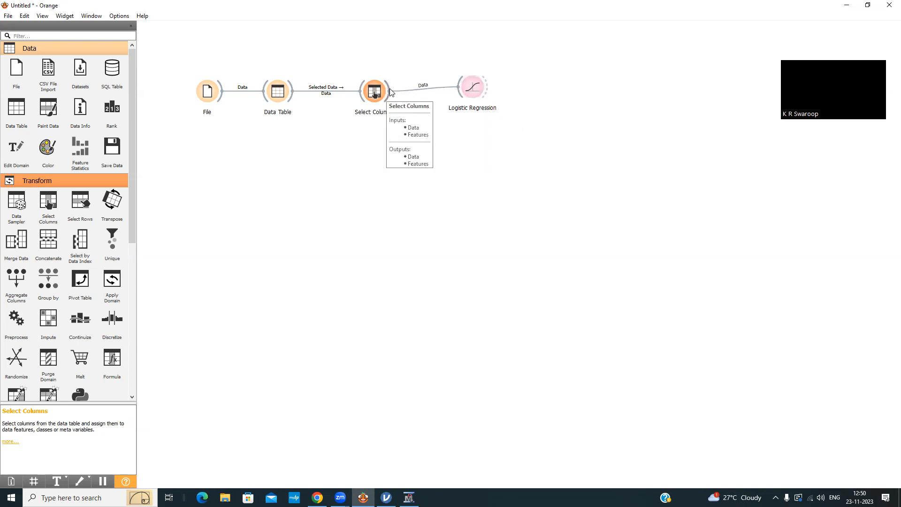
Open the Logistic Regression widget and examine the output coefficients for the intercept and the five personality traits.
{"action": "double_click", "coordinate": [470, 100]}
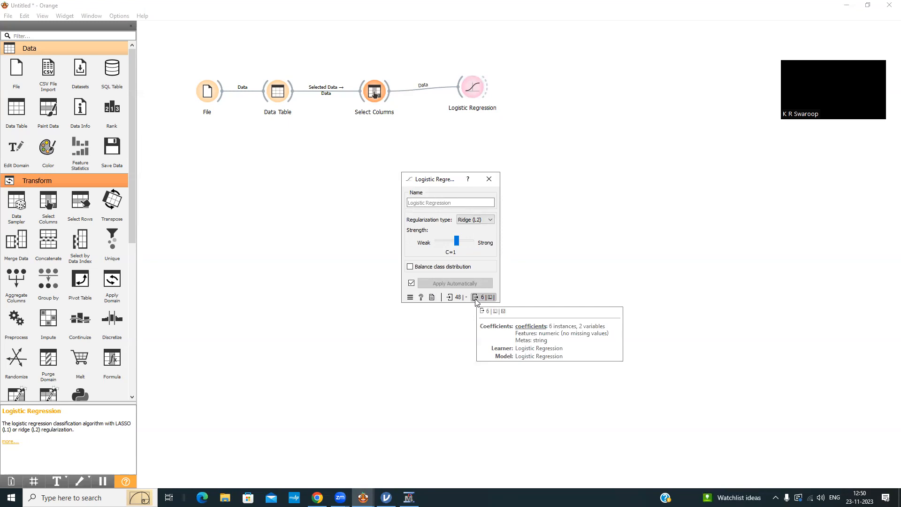
{"action": "left_click", "coordinate": [475, 300]}
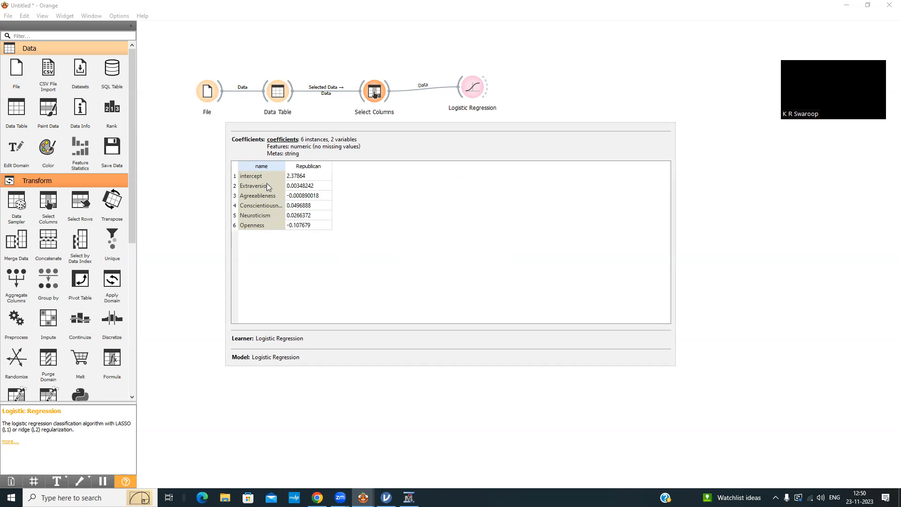
{"action": "left_click", "coordinate": [300, 178]}
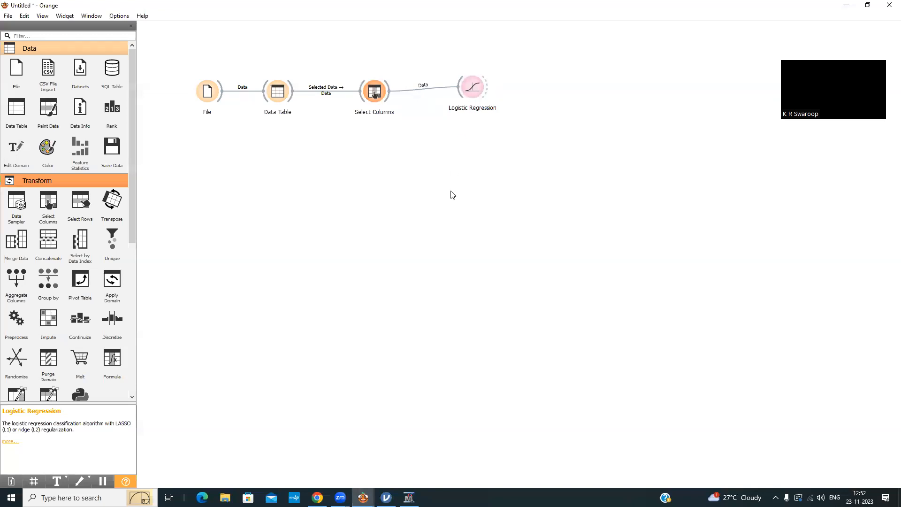
Add a Test and Score evaluation widget to the canvas beyond Logistic Regression, leaving it unconnected.
{"action": "left_click", "coordinate": [70, 180]}
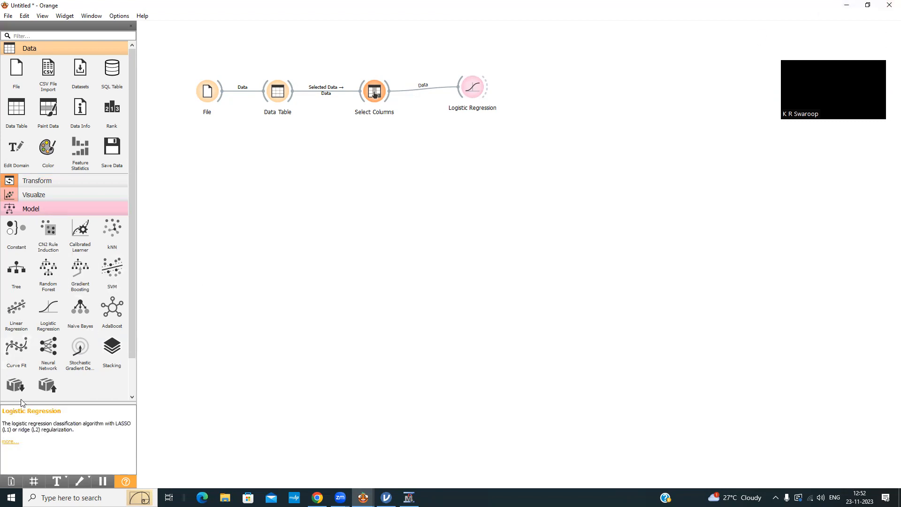
{"action": "left_click", "coordinate": [48, 193]}
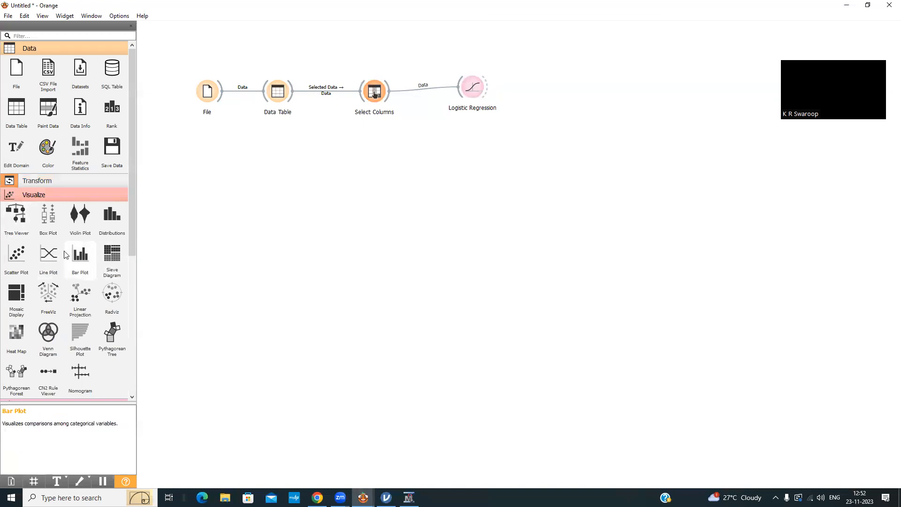
{"action": "scroll", "coordinate": [65, 254], "scroll_direction": "down", "scroll_amount": 1}
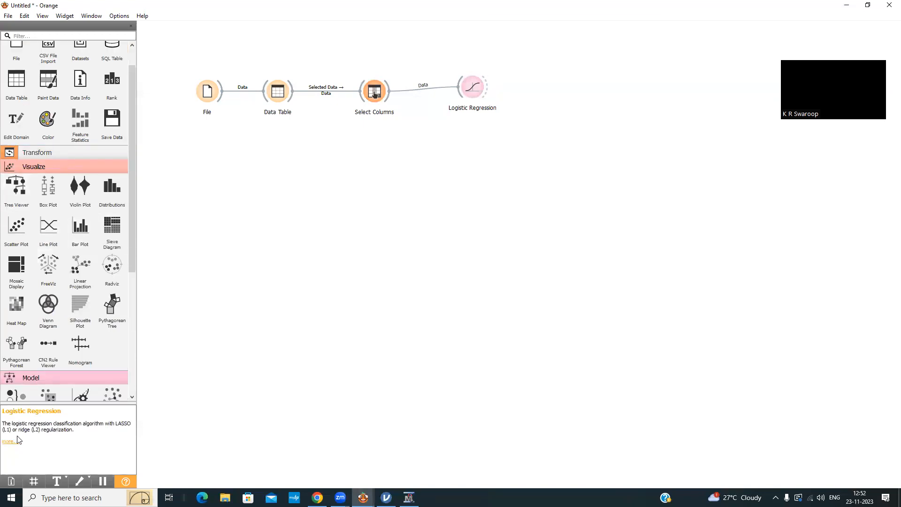
{"action": "left_click", "coordinate": [65, 164]}
{"action": "left_click", "coordinate": [58, 178]}
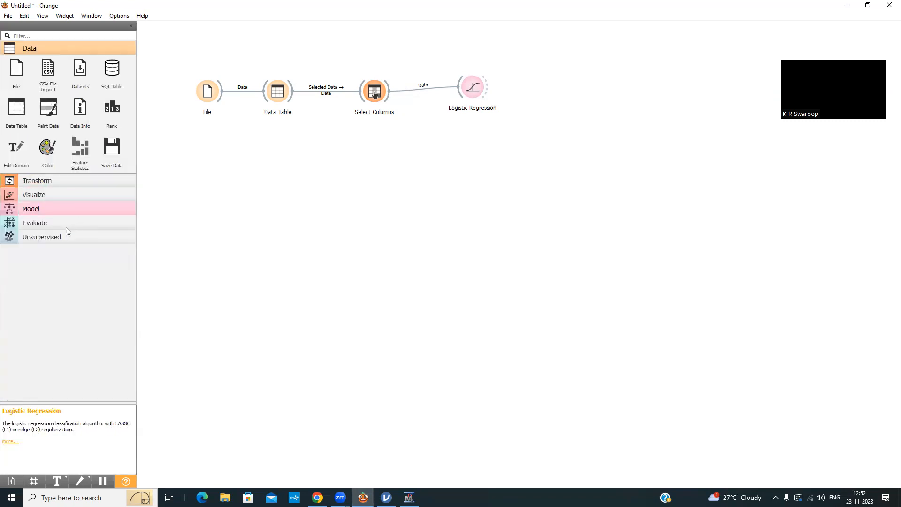
{"action": "left_click", "coordinate": [51, 225]}
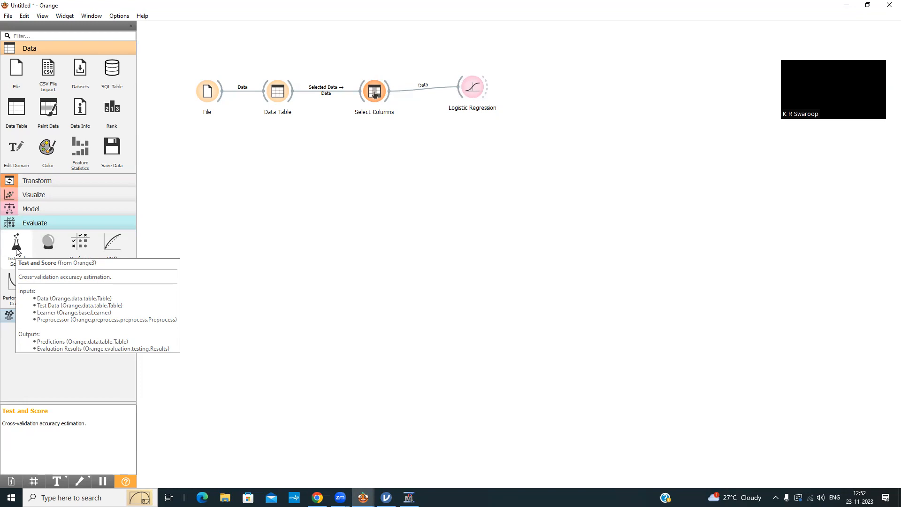
{"action": "left_click_drag", "start_coordinate": [16, 252], "coordinate": [615, 92]}
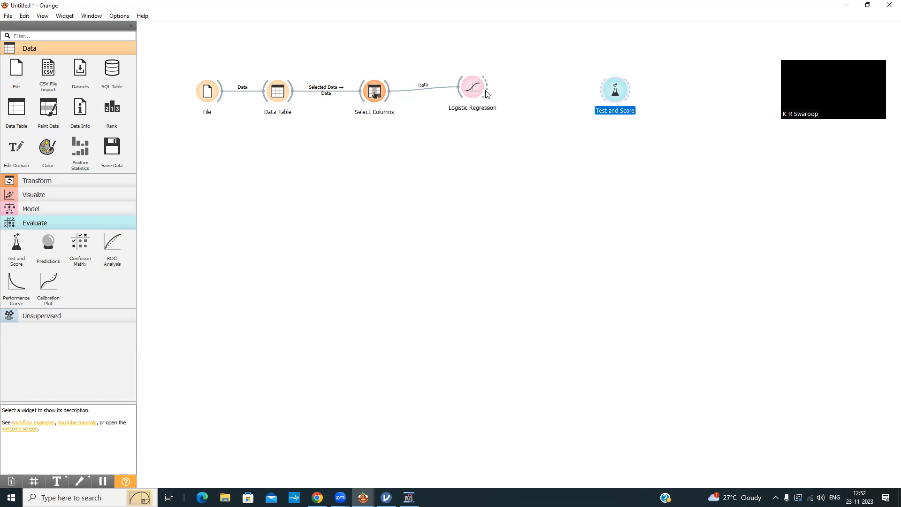
Connect Logistic Regression and Select Columns to Test and Score, and examine the model's cross-validation scores.
{"action": "left_click_drag", "start_coordinate": [488, 90], "coordinate": [603, 90]}
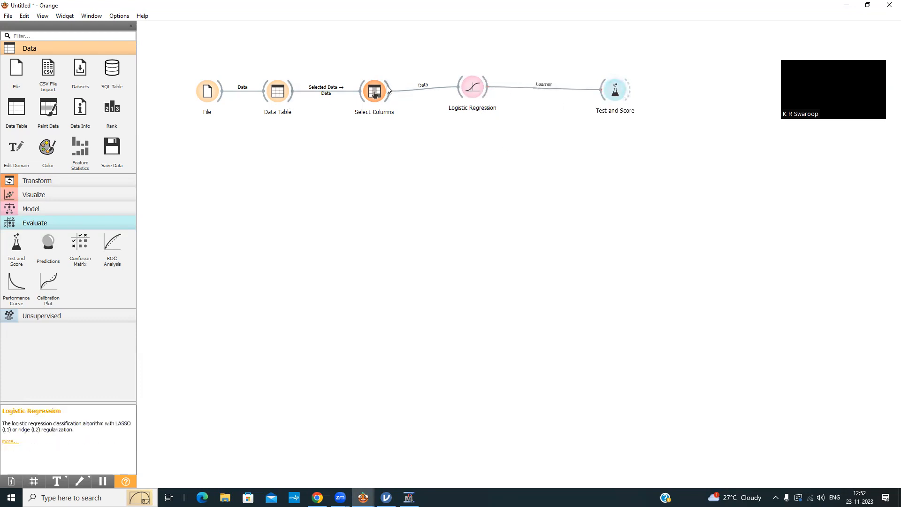
{"action": "left_click_drag", "start_coordinate": [389, 90], "coordinate": [601, 85]}
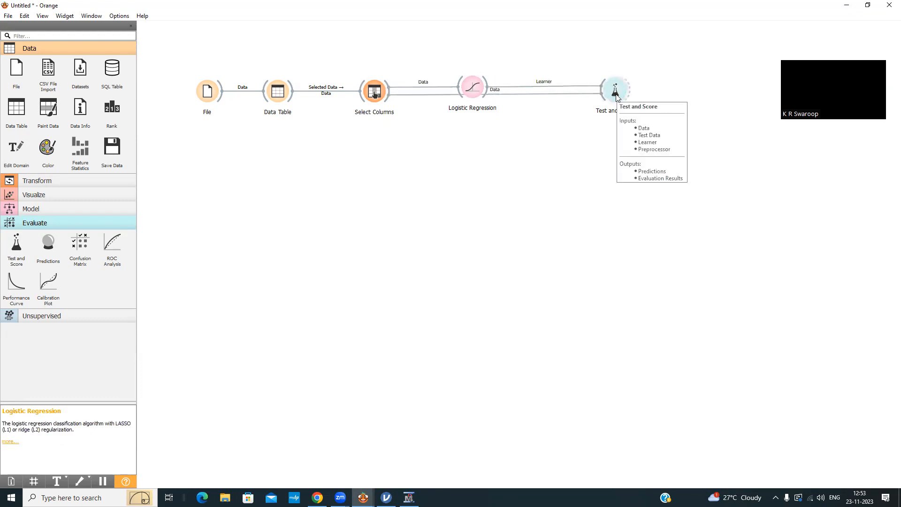
{"action": "double_click", "coordinate": [616, 94]}
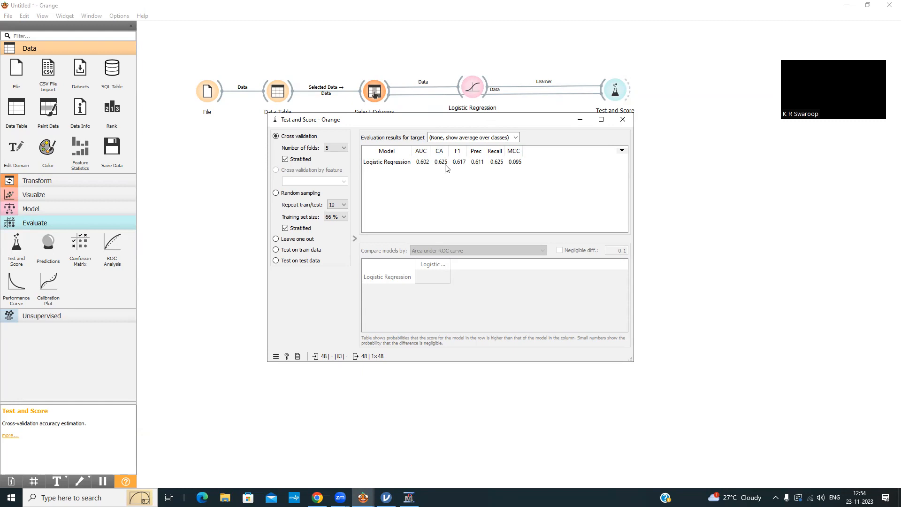
{"action": "left_click", "coordinate": [622, 120]}
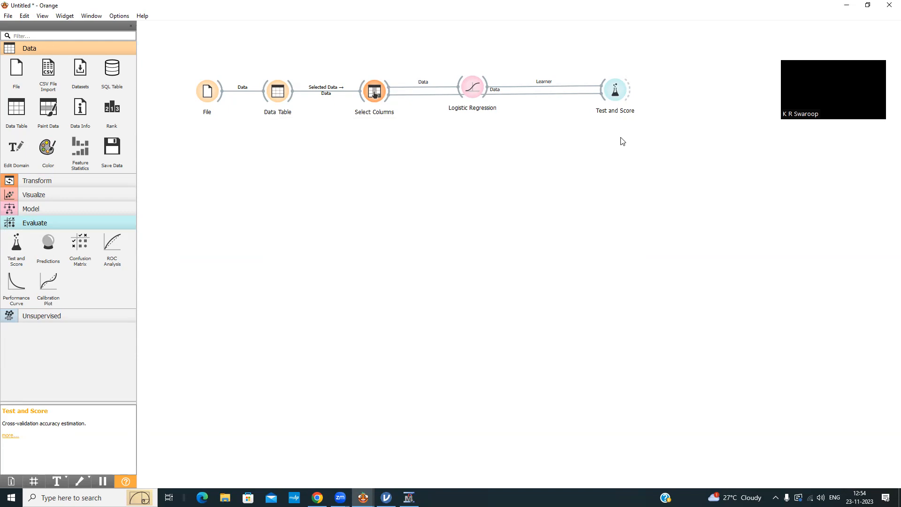
Add a Confusion Matrix widget fed by Test and Score's evaluation results, and open it to examine actual versus predicted classes.
{"action": "left_click_drag", "start_coordinate": [631, 95], "coordinate": [697, 90]}
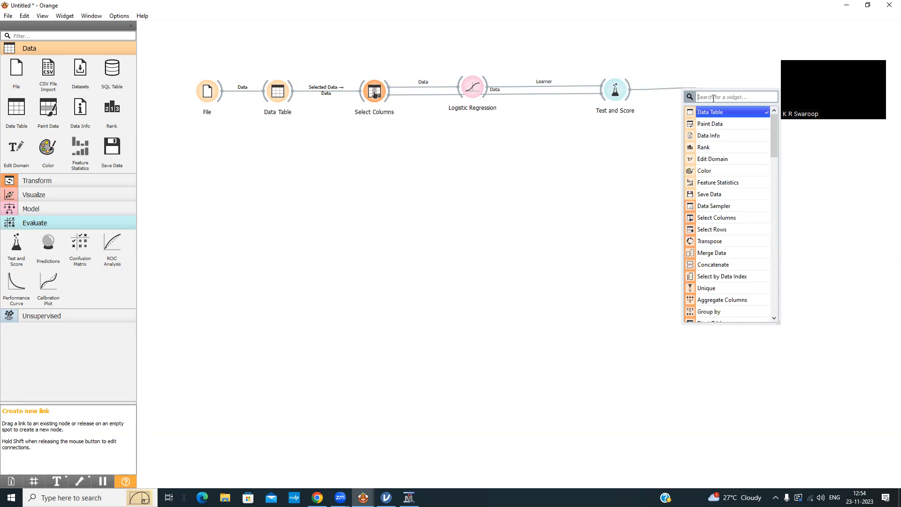
{"action": "type", "text": "c"}
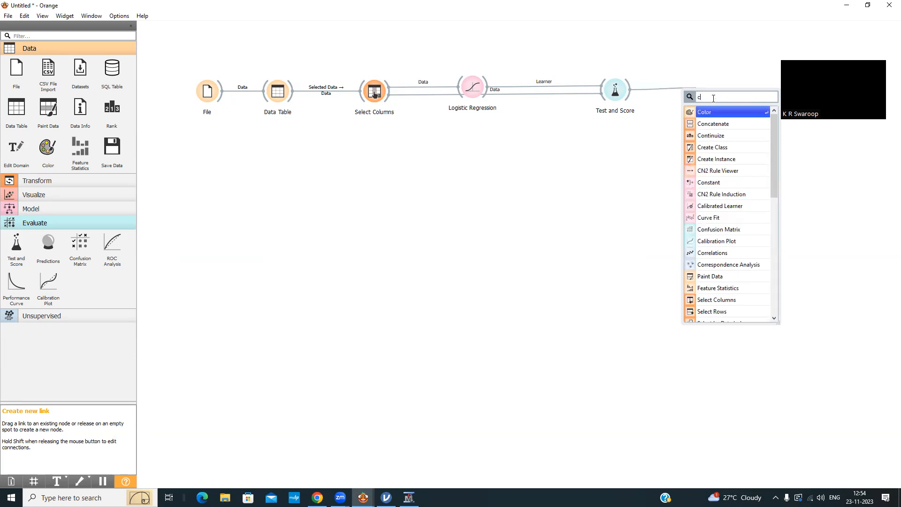
{"action": "type", "text": "on"}
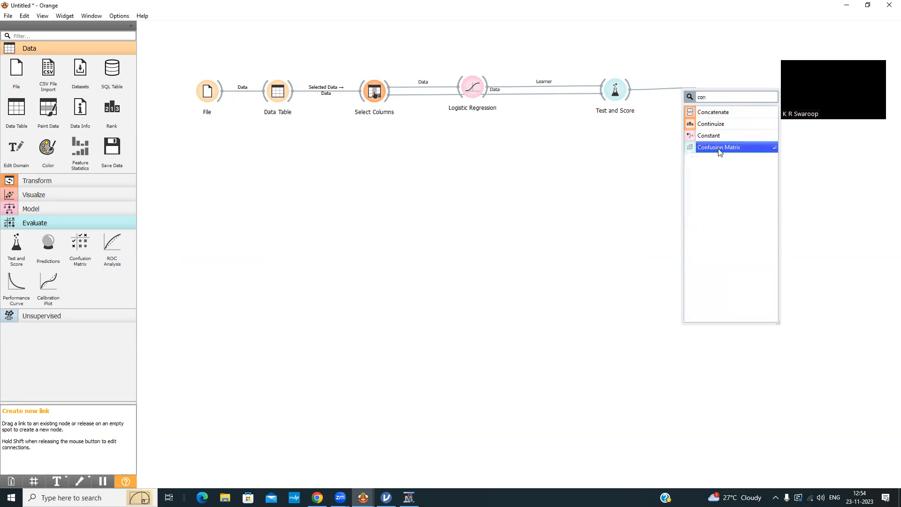
{"action": "left_click", "coordinate": [719, 149]}
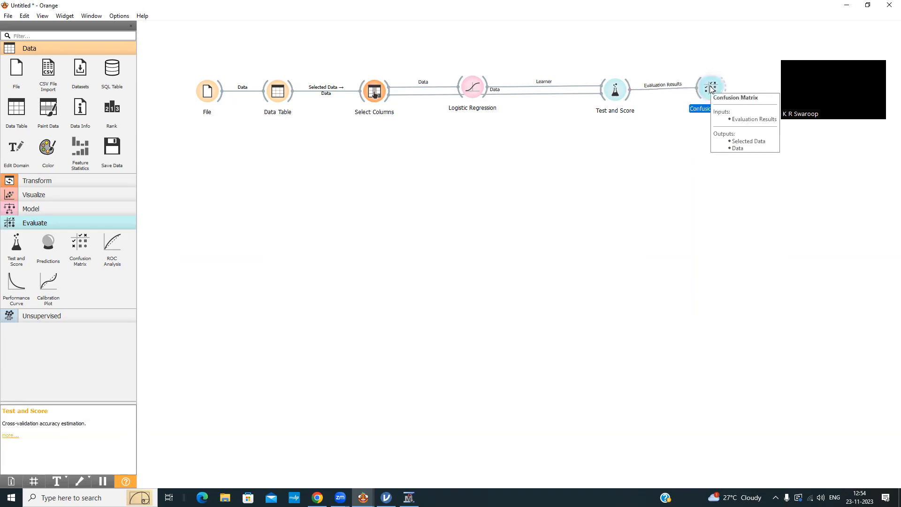
{"action": "double_click", "coordinate": [711, 88]}
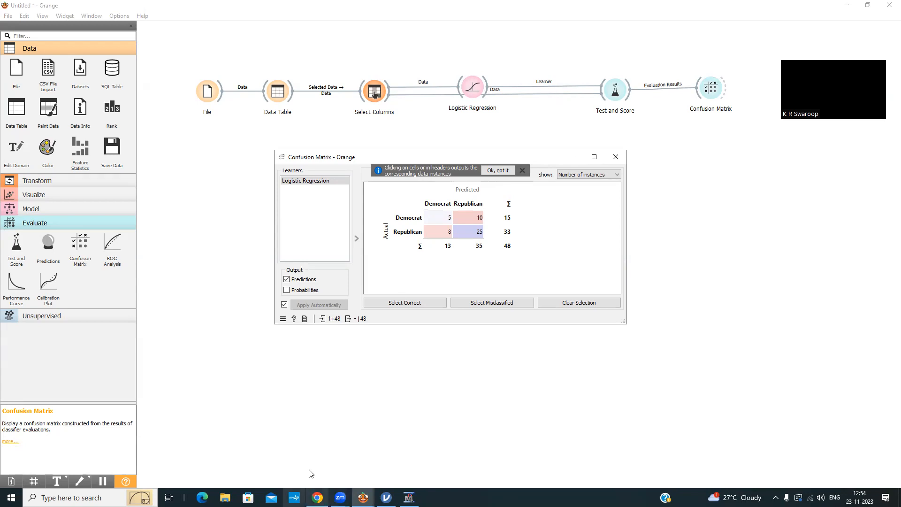
Switch to Chrome and enter "confus" as a search term in Gmail.
{"action": "left_click", "coordinate": [317, 496]}
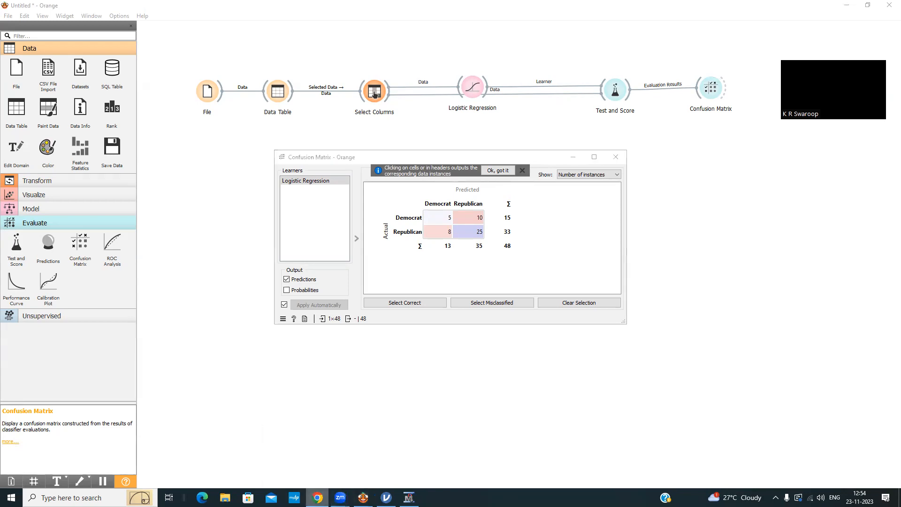
{"action": "left_click", "coordinate": [230, 52]}
{"action": "type", "text": "confus"}
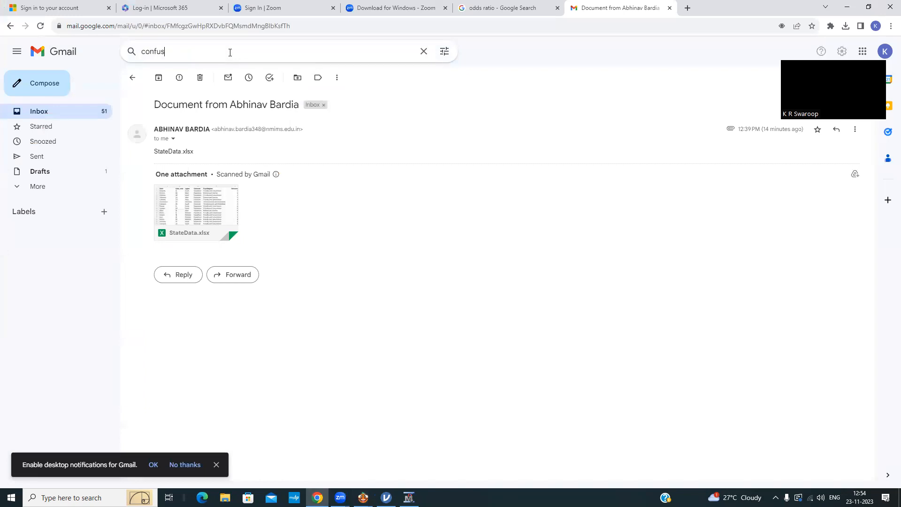